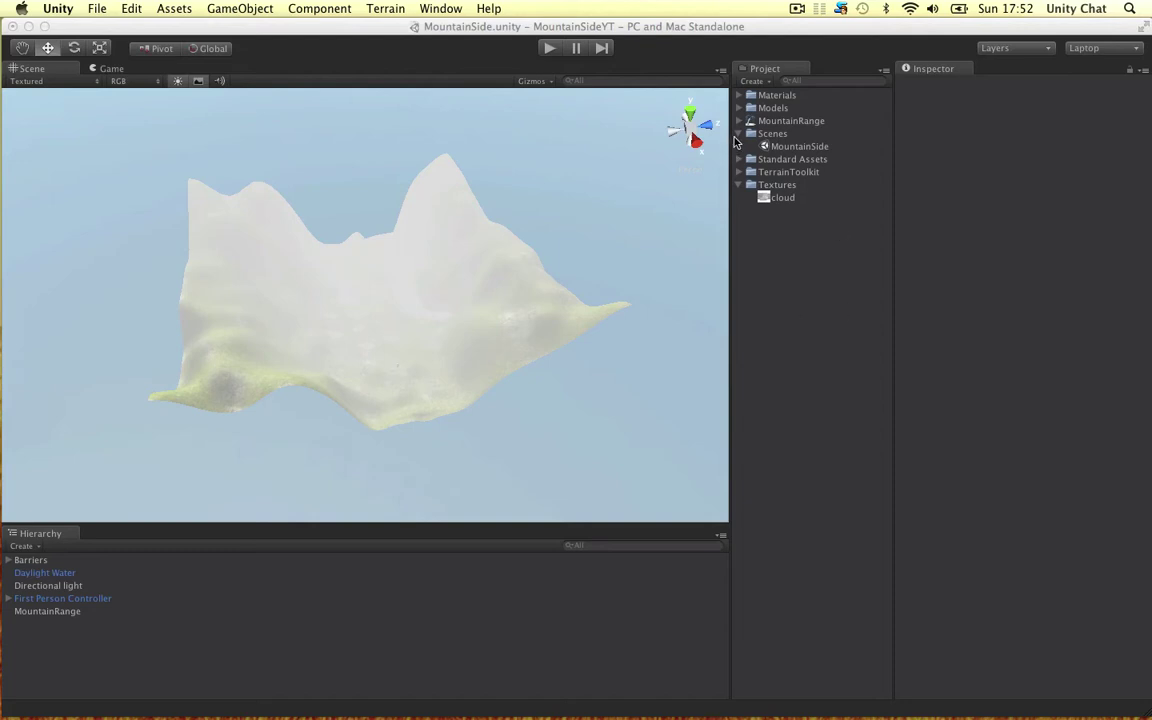
- Play-test the mountain scene by walking through the terrain and looking up at the sky, and stop the playback
{"action": "left_click", "coordinate": [738, 134]}
{"action": "left_click_drag", "start_coordinate": [568, 208], "coordinate": [228, 270], "text": "alt"}
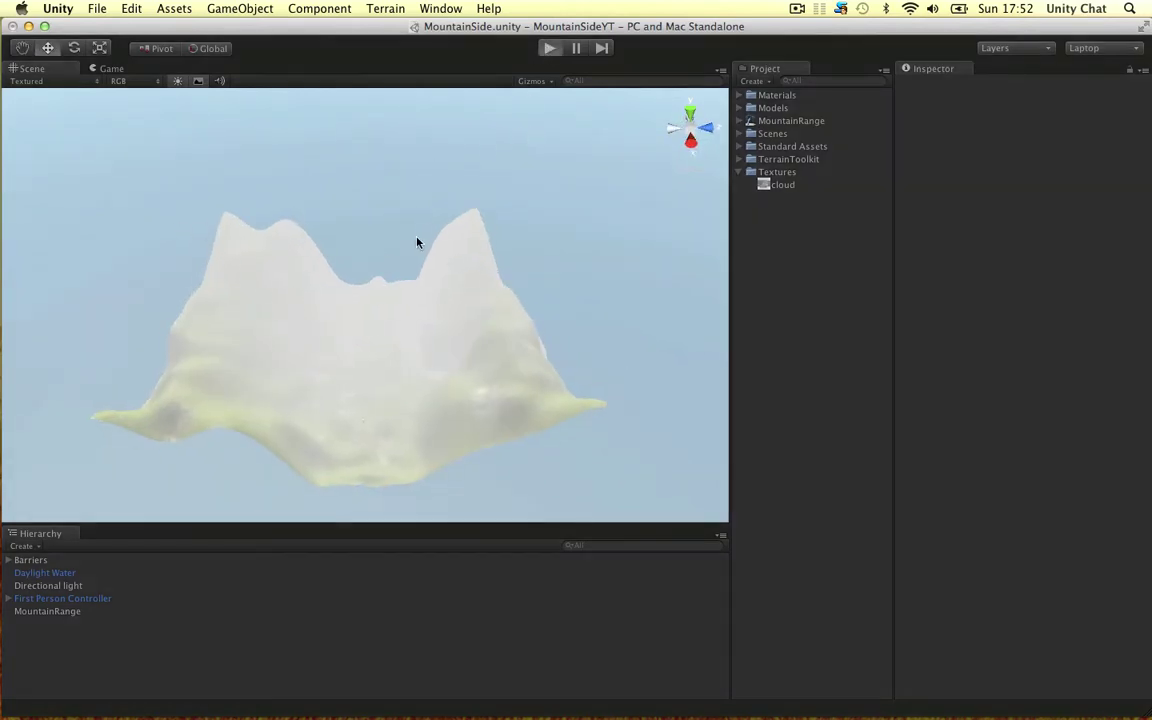
{"action": "key", "text": "super+p"}
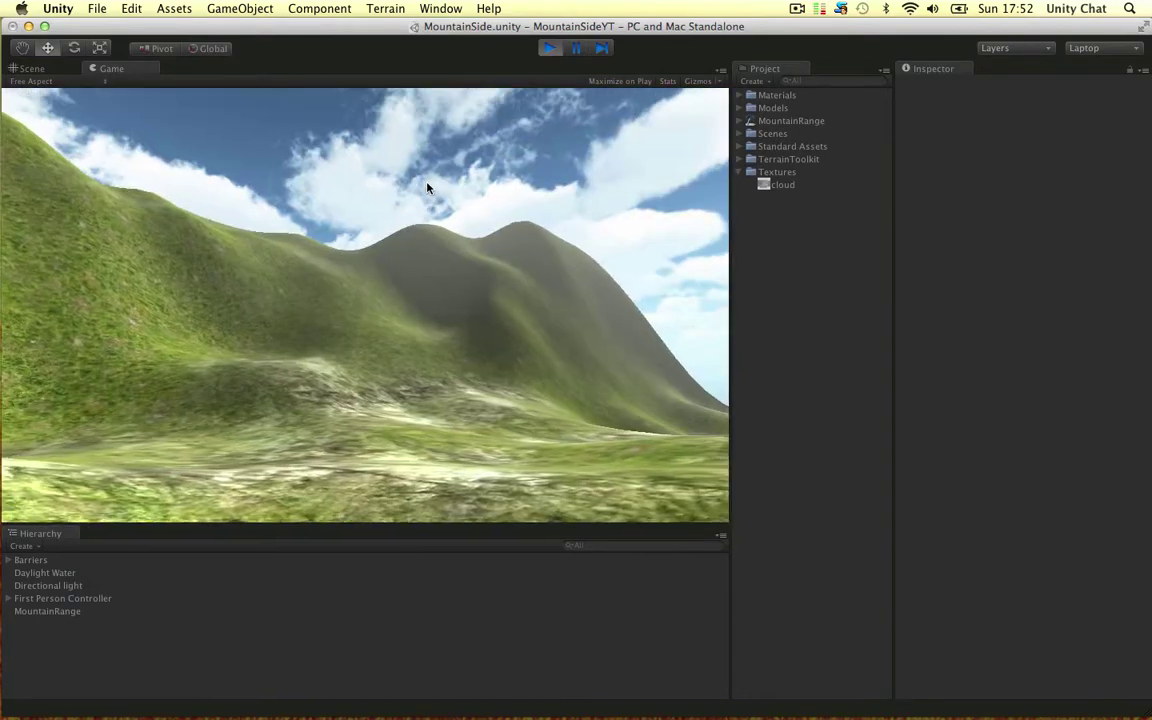
{"action": "key", "text": "w"}
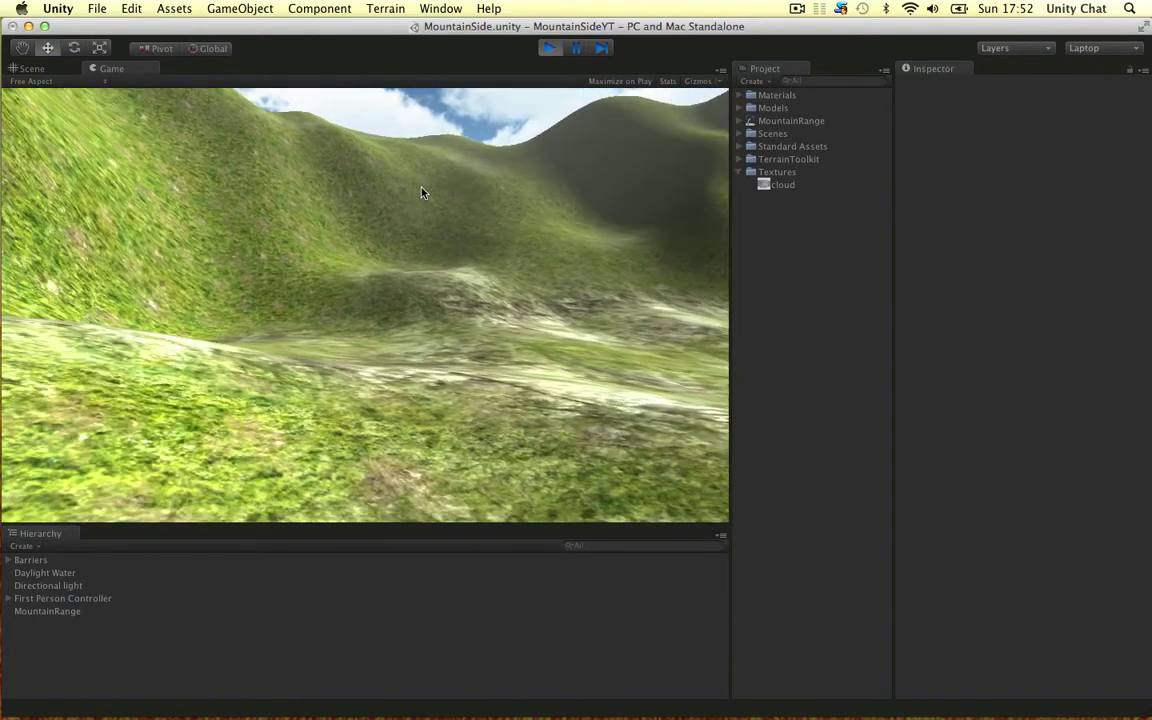
{"action": "key", "text": "w"}
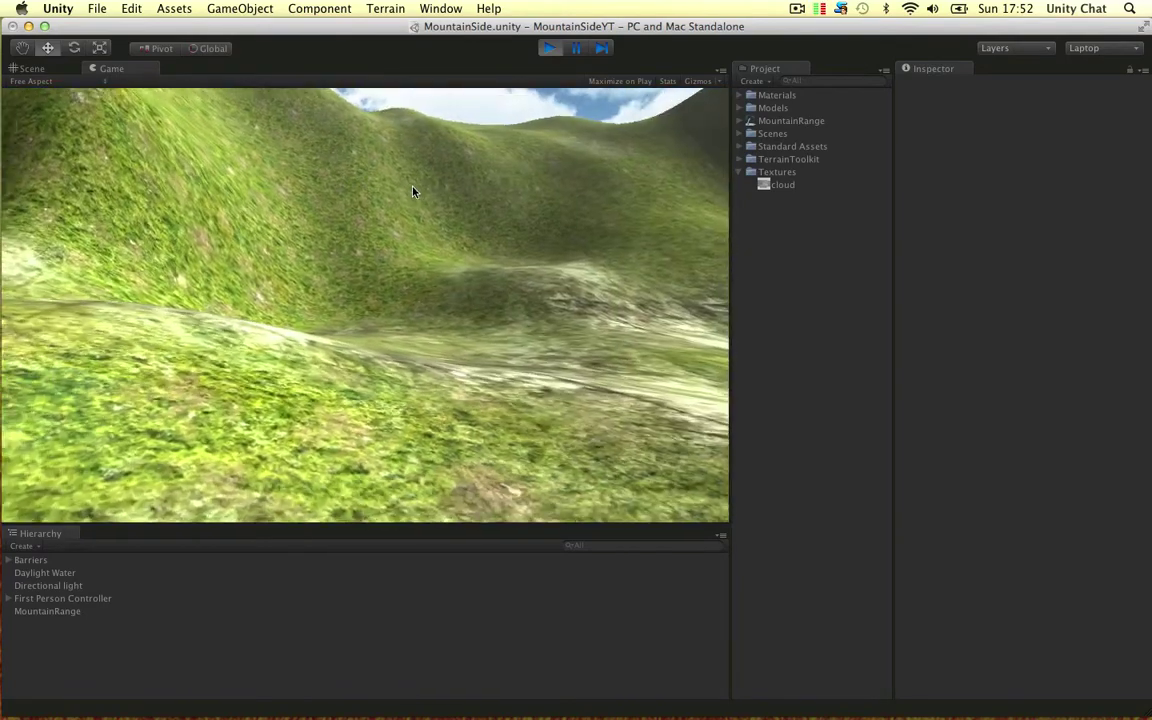
{"action": "key", "text": "w"}
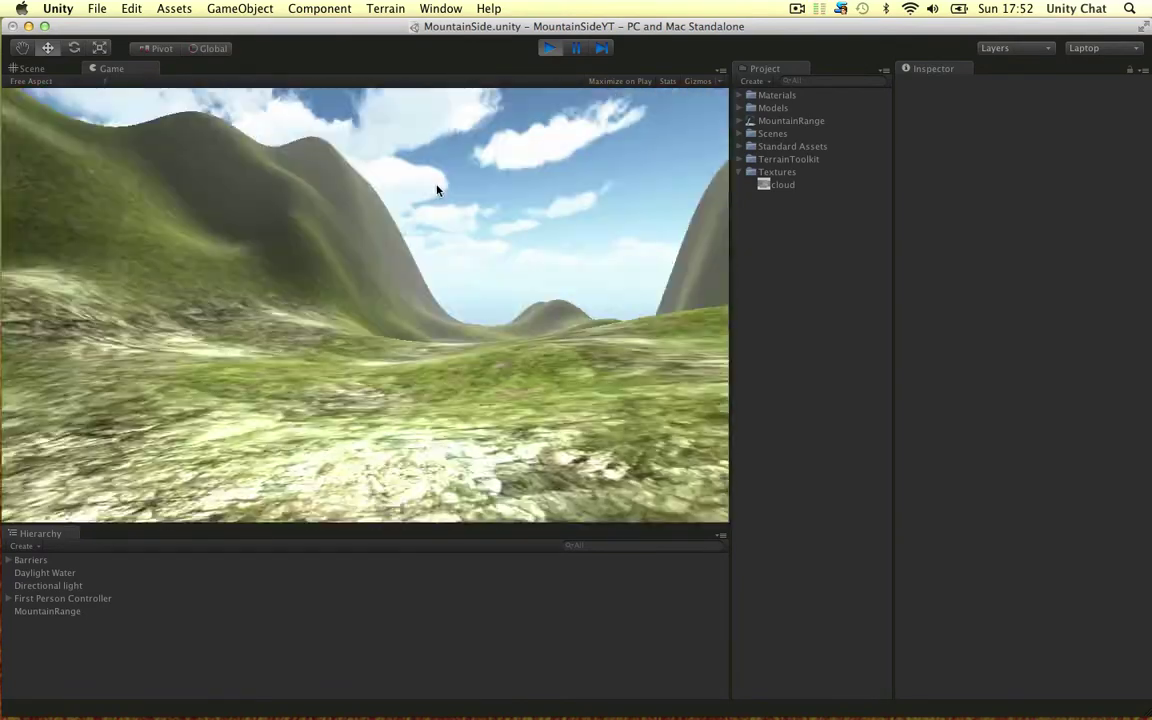
{"action": "key", "text": "w"}
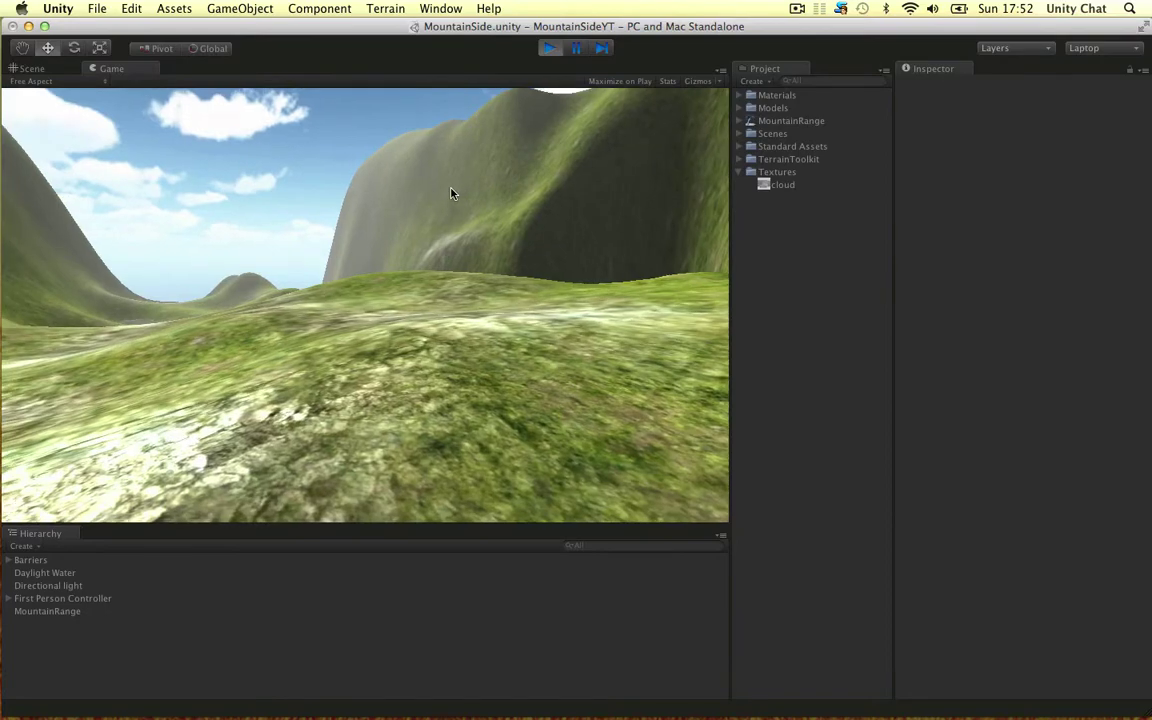
{"action": "key", "text": "w"}
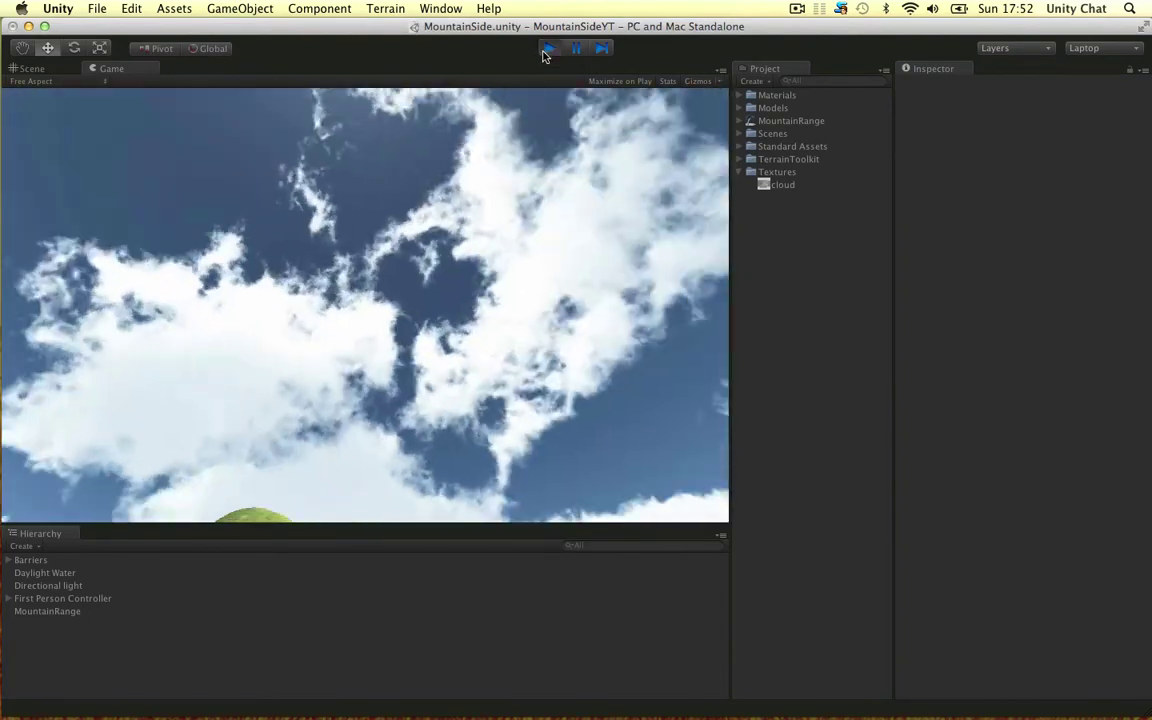
{"action": "left_click", "coordinate": [545, 49]}
- Create a new particle system in the scene and name it CloudsGrey
{"action": "left_click", "coordinate": [239, 8]}
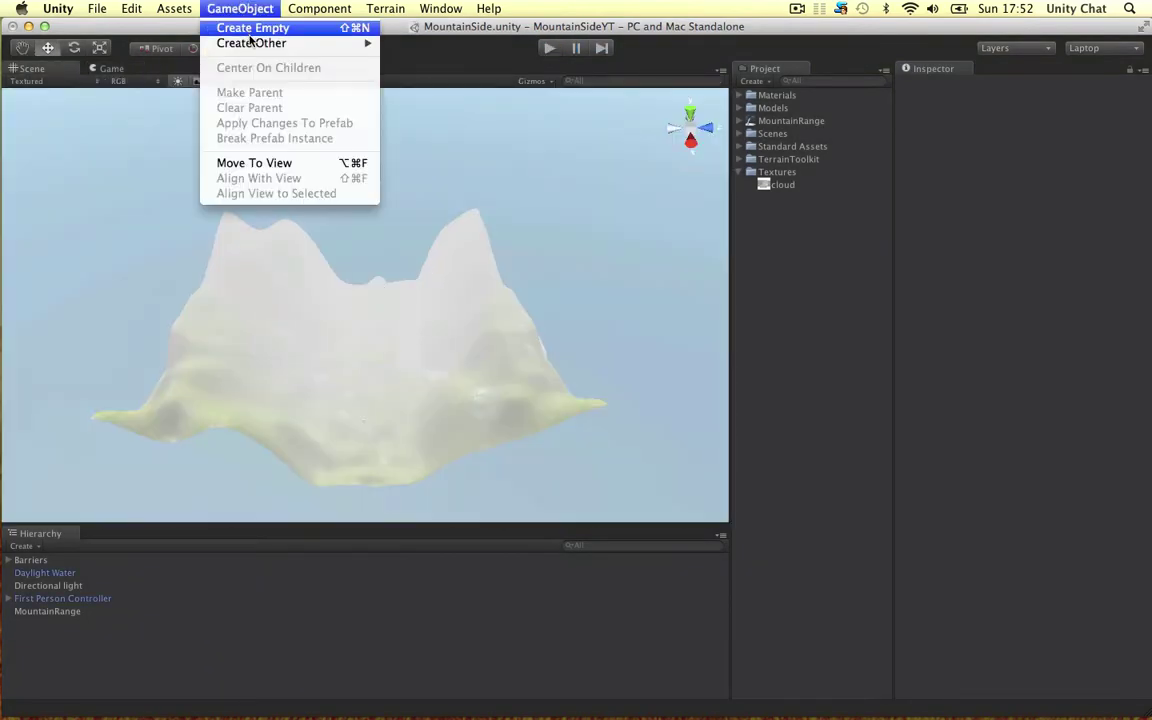
{"action": "mouse_move", "coordinate": [253, 44]}
{"action": "left_click", "coordinate": [430, 41]}
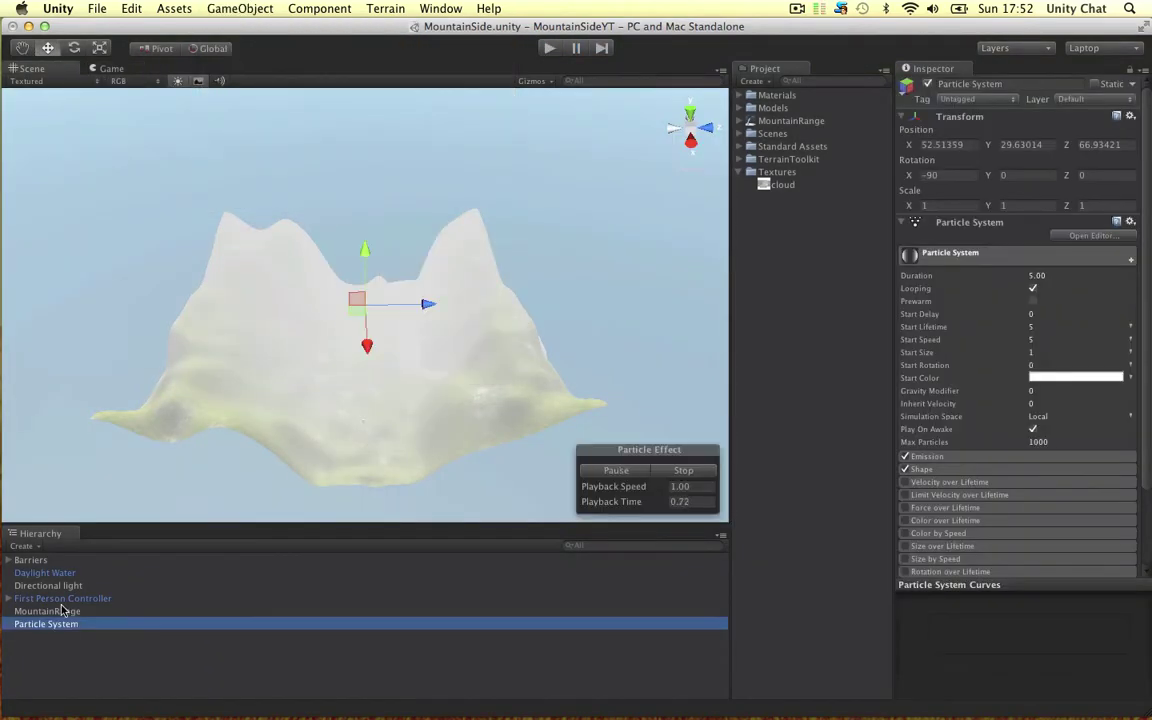
{"action": "key", "text": "Return"}
{"action": "type", "text": "CloudsGrey"}
{"action": "key", "text": "Return"}
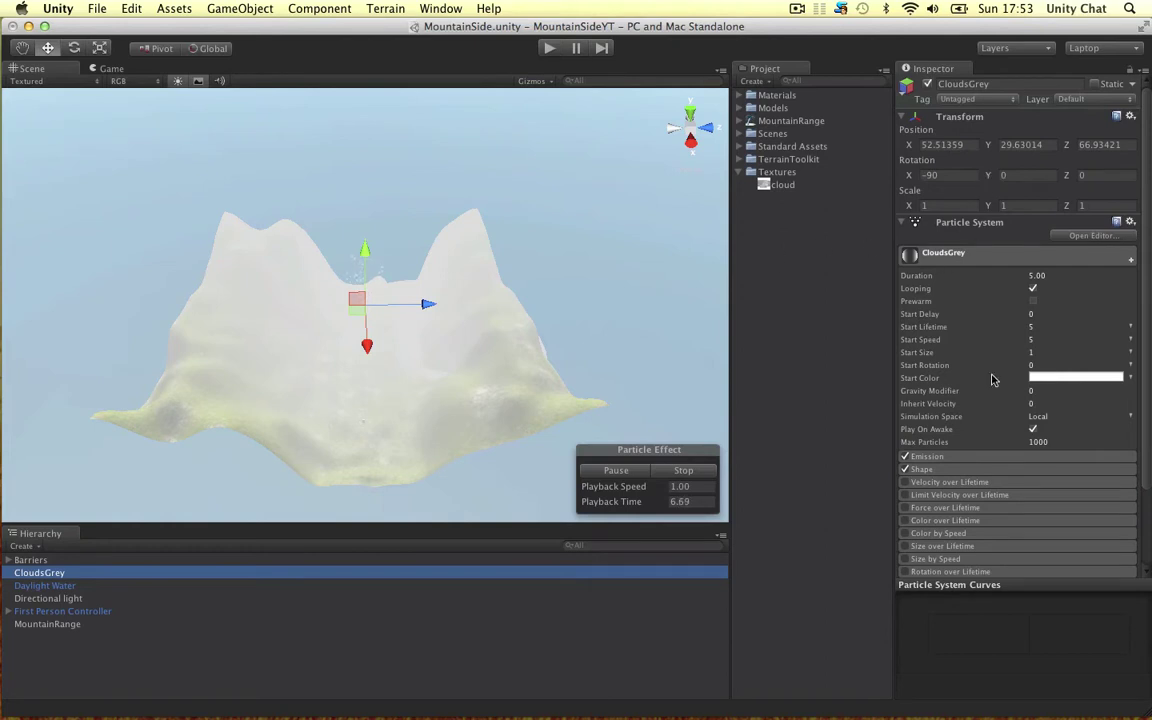
- Preview the cloud.png texture file in Finder and return to Unity
{"action": "left_click", "coordinate": [781, 185]}
{"action": "key", "text": "ctrl+Right"}
{"action": "left_click", "coordinate": [499, 256]}
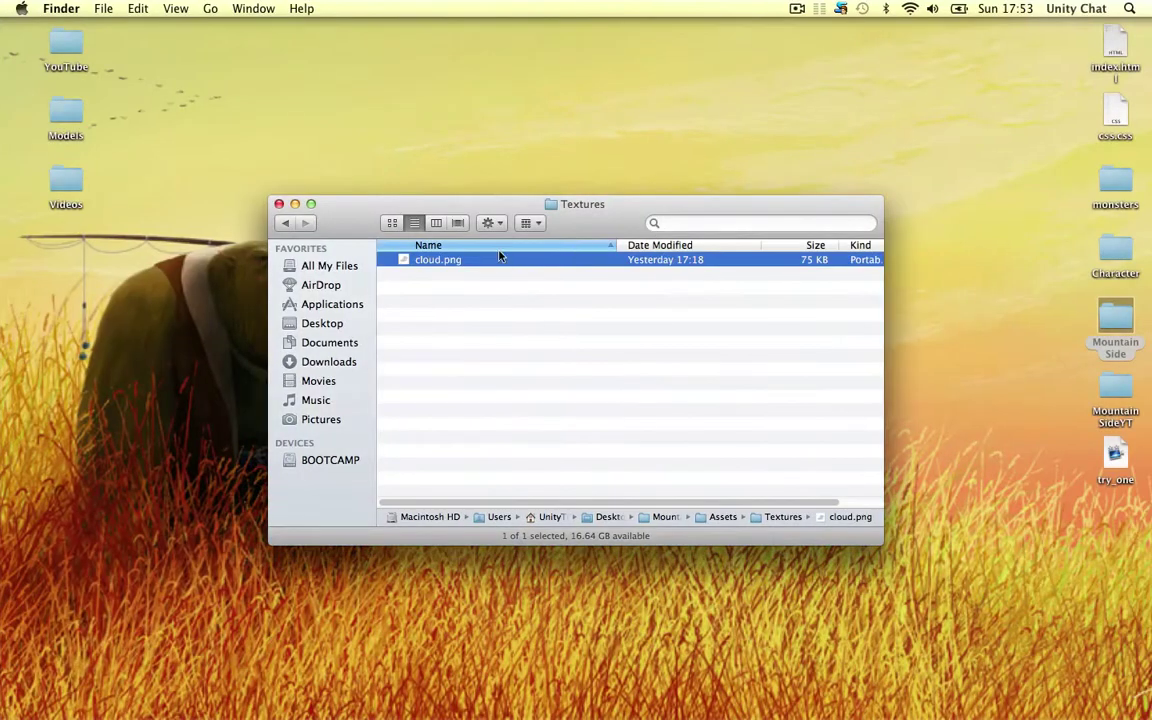
{"action": "key", "text": "space"}
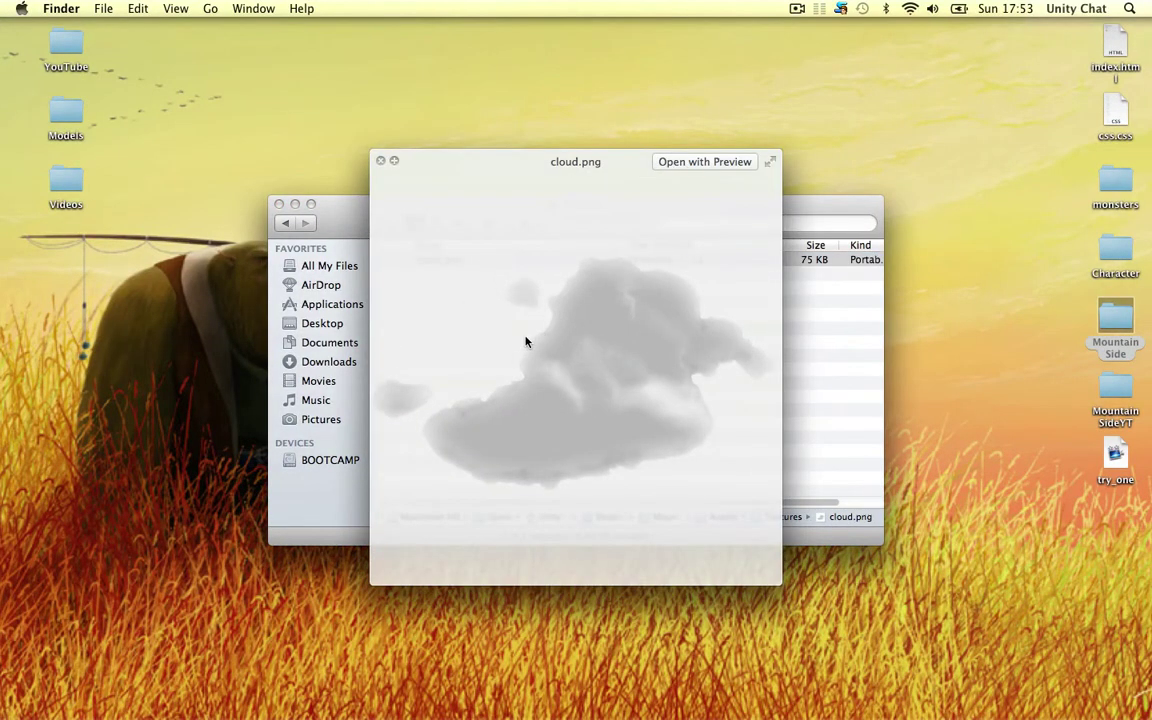
{"action": "key", "text": "space"}
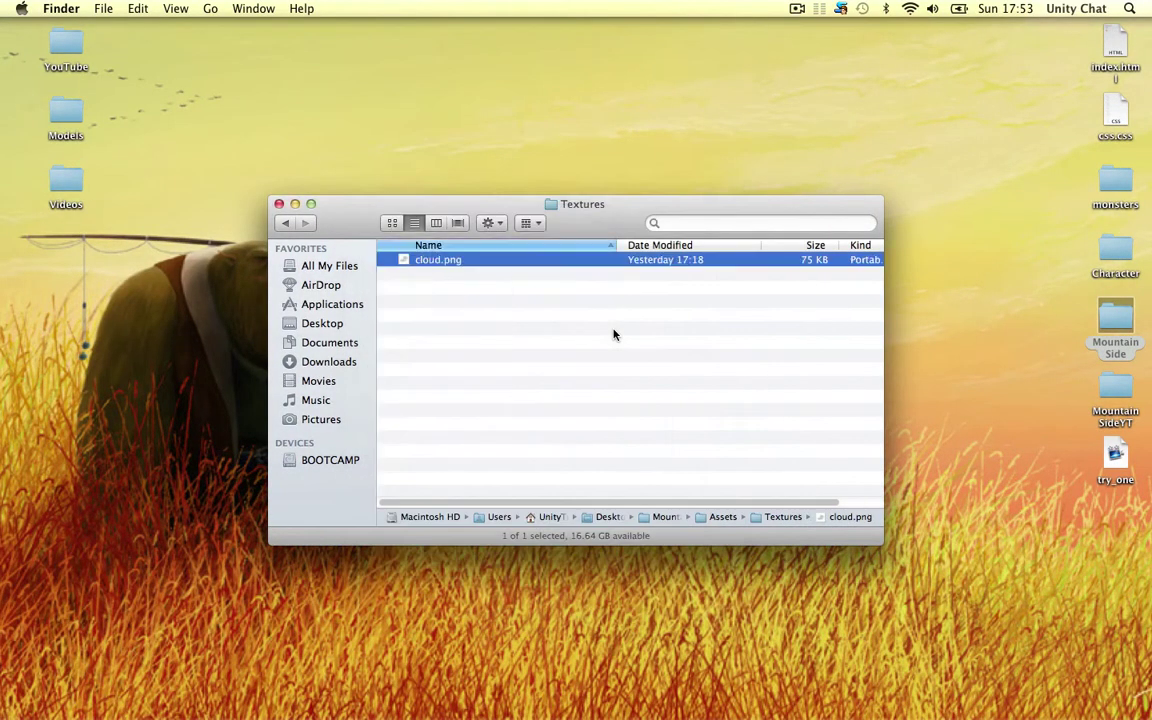
{"action": "key", "text": "ctrl+Left"}
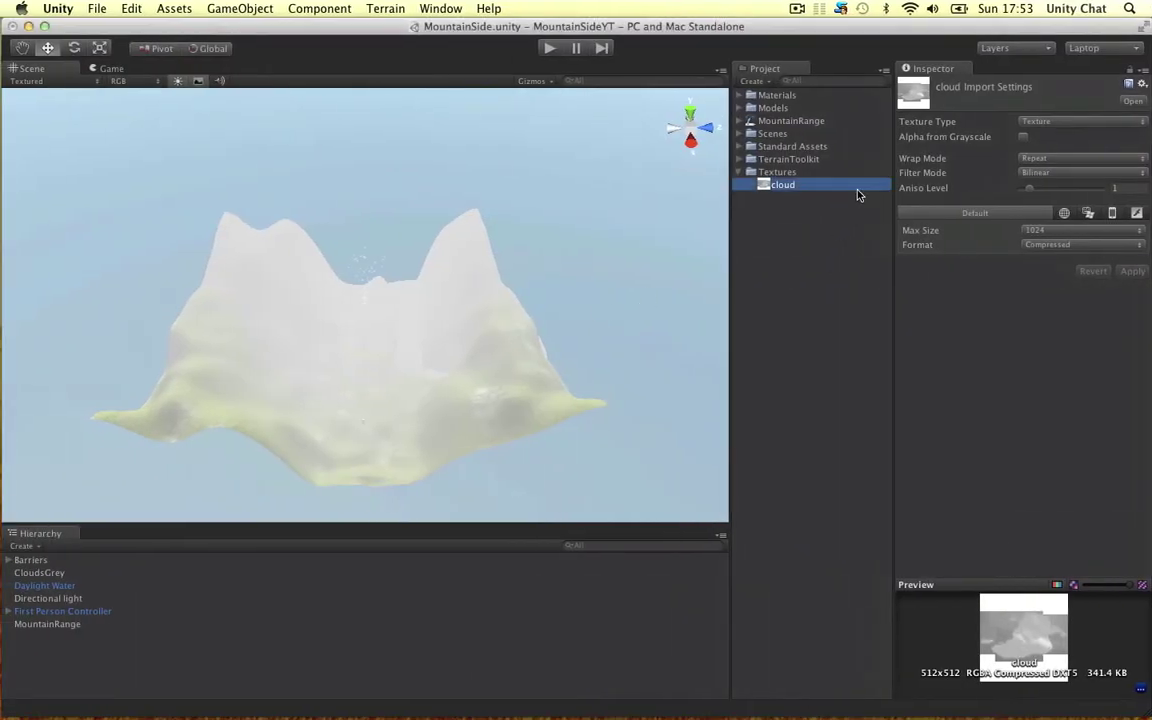
- Set the Cloud material's shader to Particles/Alpha Blended and adjust its grey tint color
{"action": "left_click", "coordinate": [807, 227]}
{"action": "left_click", "coordinate": [741, 173]}
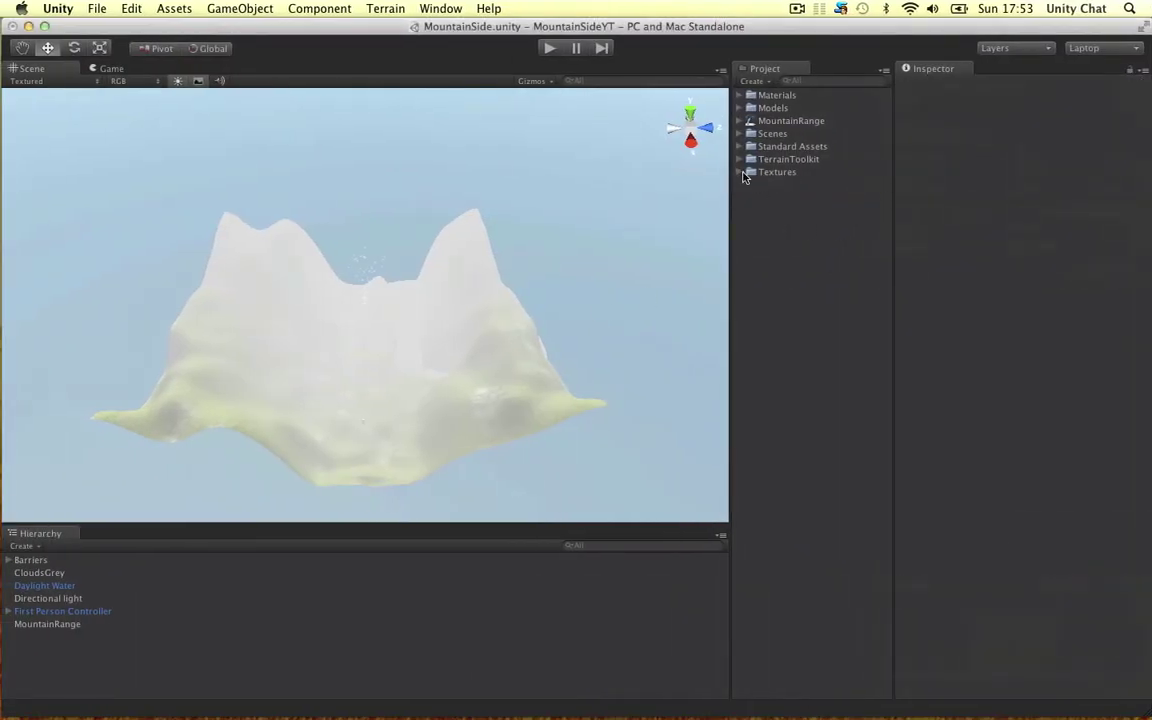
{"action": "left_click", "coordinate": [741, 95]}
{"action": "left_click", "coordinate": [781, 109]}
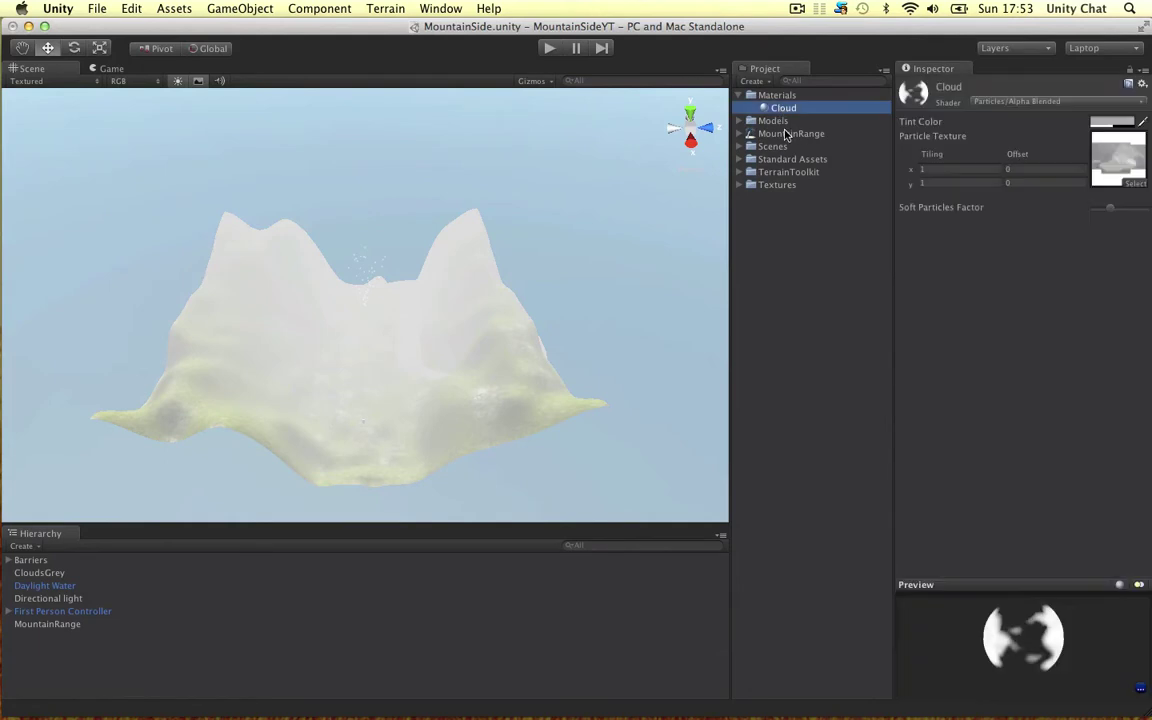
{"action": "left_click", "coordinate": [1021, 104]}
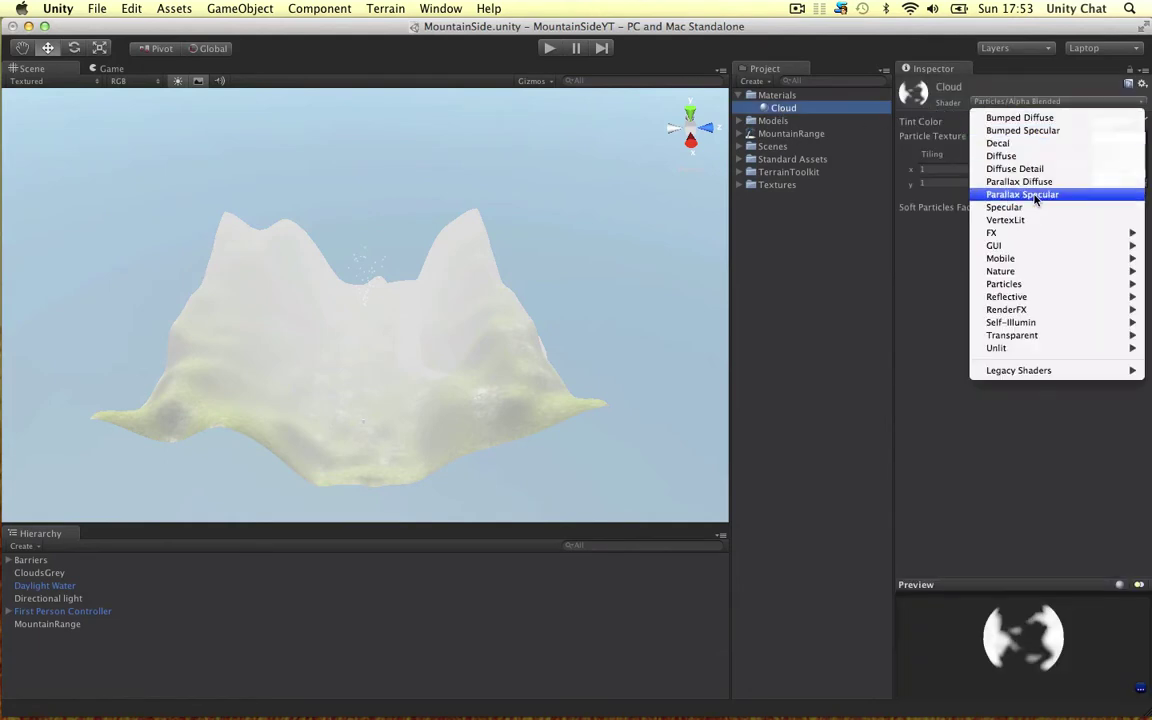
{"action": "mouse_move", "coordinate": [1010, 284]}
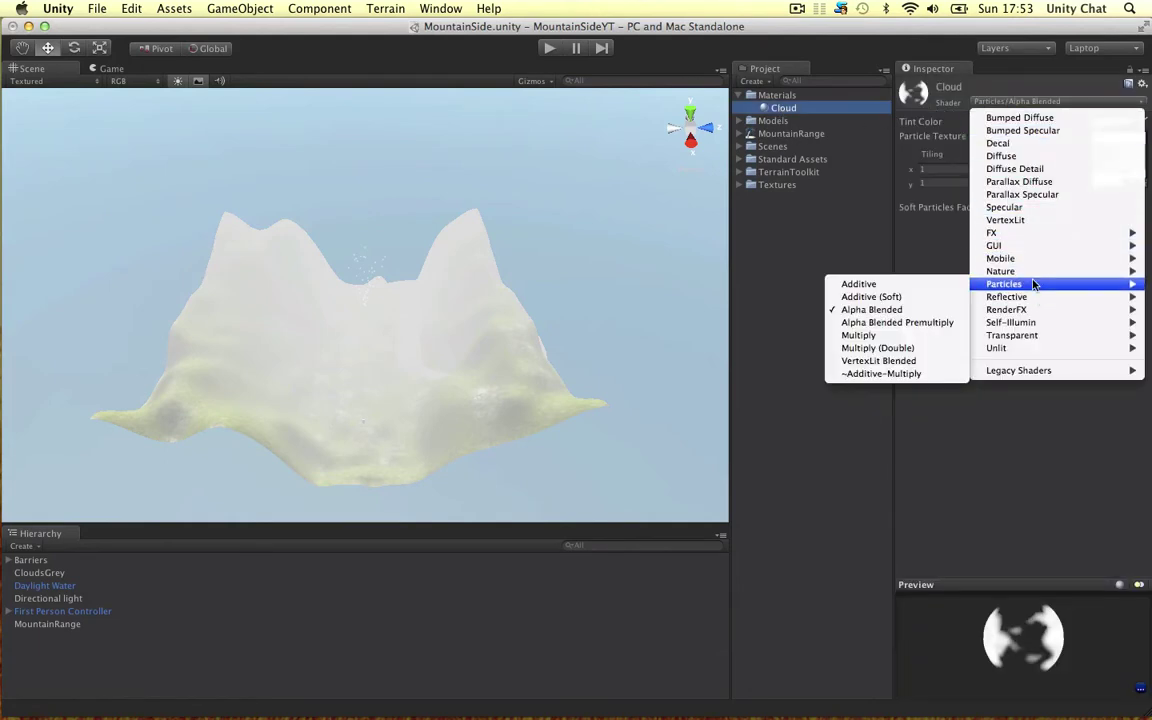
{"action": "left_click", "coordinate": [860, 319]}
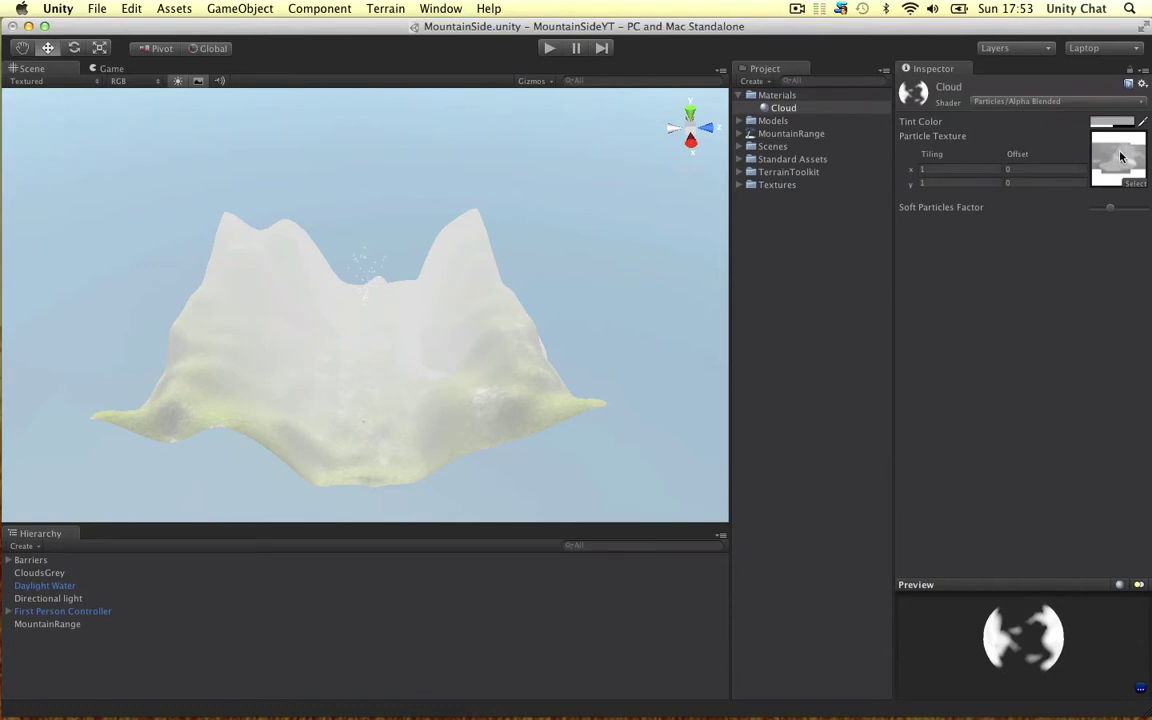
{"action": "left_click", "coordinate": [1107, 123]}
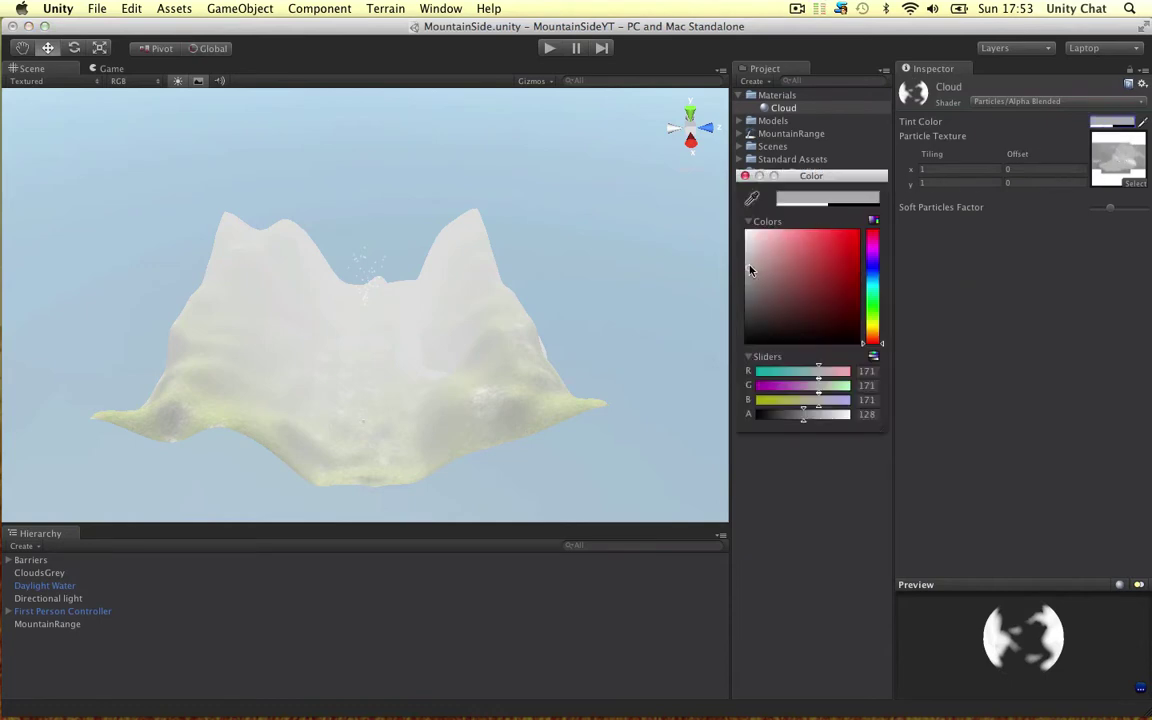
{"action": "left_click", "coordinate": [745, 176]}
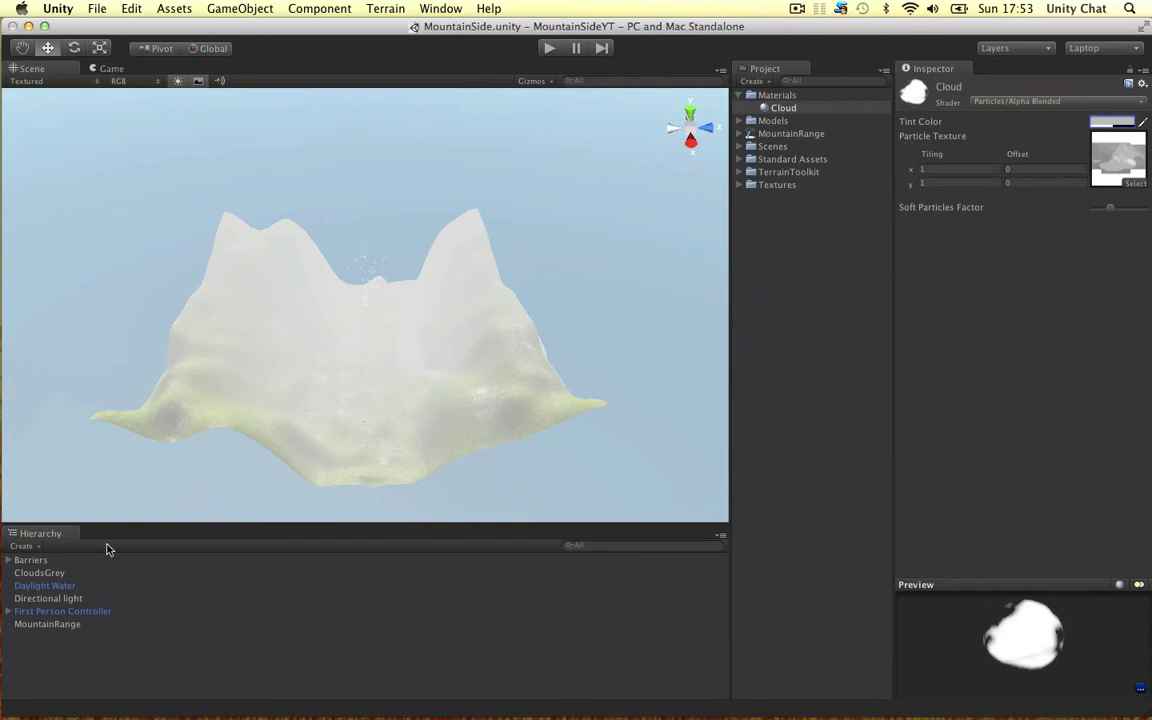
- Move CloudsGrey to one side of the mountain range at about X 67.5, Y 49, Z -11.5, with X rotation 0
{"action": "left_click", "coordinate": [48, 573]}
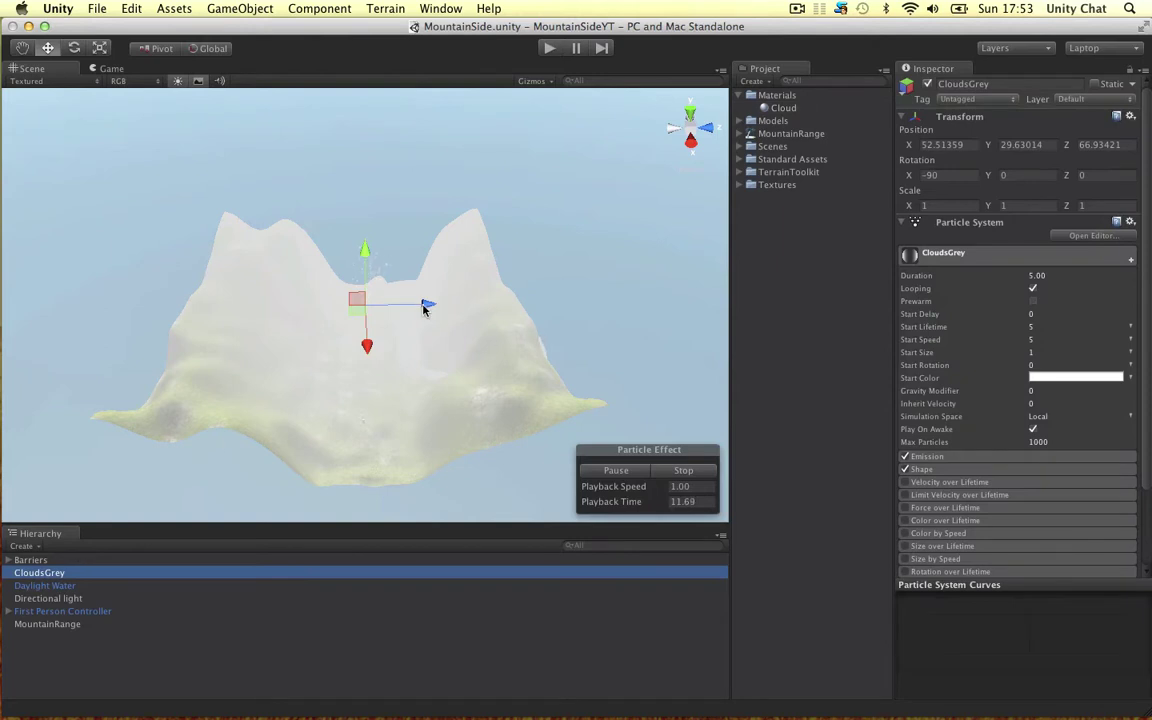
{"action": "left_click_drag", "start_coordinate": [423, 310], "coordinate": [212, 286]}
{"action": "left_click_drag", "start_coordinate": [532, 291], "coordinate": [178, 280], "text": "alt"}
{"action": "left_click_drag", "start_coordinate": [283, 241], "coordinate": [251, 245]}
{"action": "left_click_drag", "start_coordinate": [298, 174], "coordinate": [296, 151]}
{"action": "left_click_drag", "start_coordinate": [60, 236], "coordinate": [369, 245], "text": "alt"}
{"action": "left_click_drag", "start_coordinate": [218, 309], "coordinate": [210, 308]}
{"action": "left_click_drag", "start_coordinate": [132, 275], "coordinate": [129, 257]}
{"action": "left_click_drag", "start_coordinate": [245, 313], "coordinate": [250, 259], "text": "alt"}
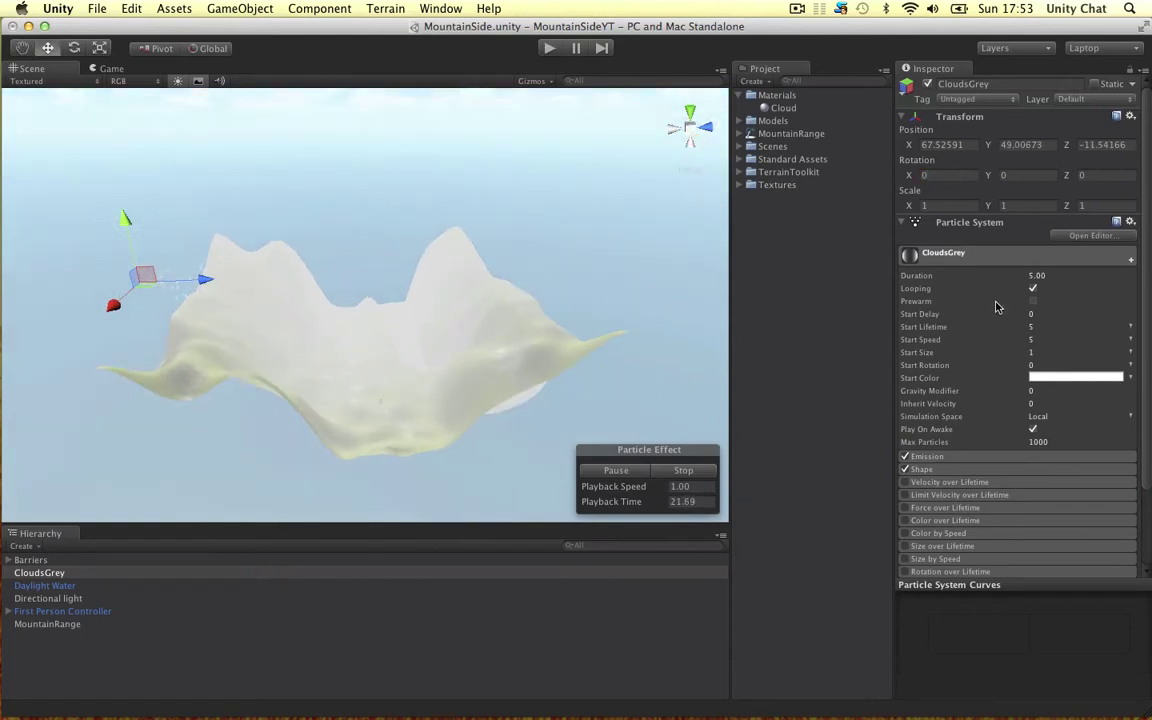
- Set the CloudsGrey particle system's duration to 90 and enable Prewarm
{"action": "scroll", "coordinate": [1040, 270], "scroll_direction": "down", "scroll_amount": 1}
{"action": "left_click", "coordinate": [1047, 254]}
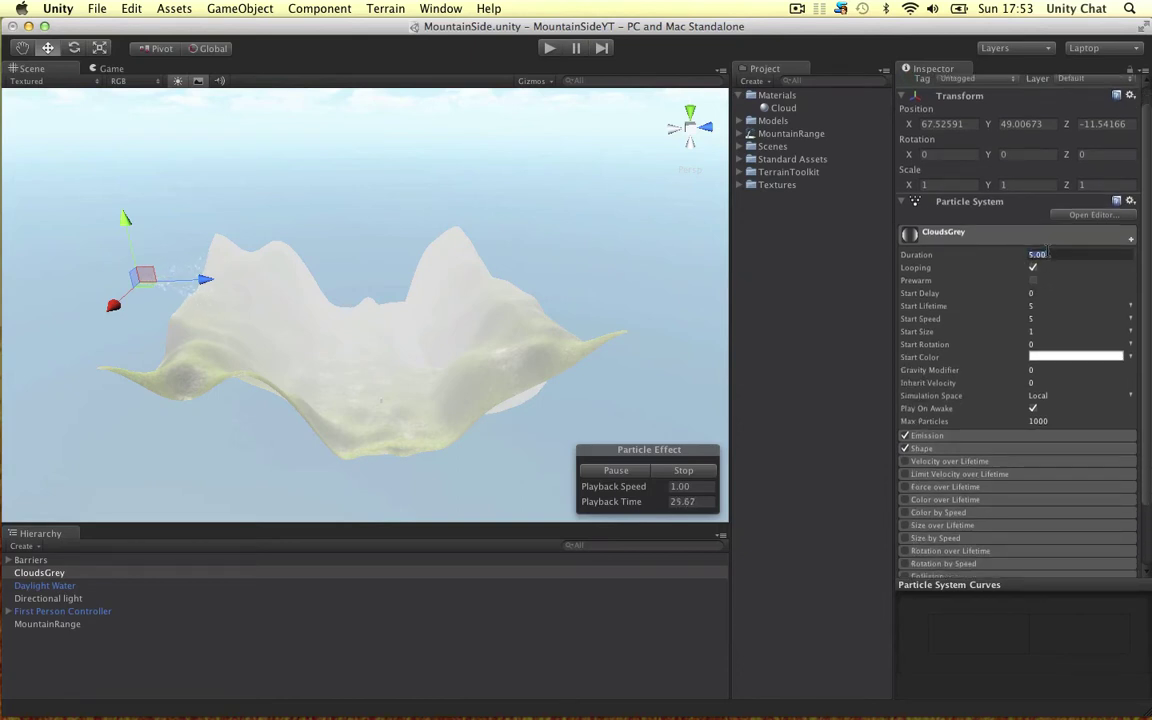
{"action": "key", "text": "Return"}
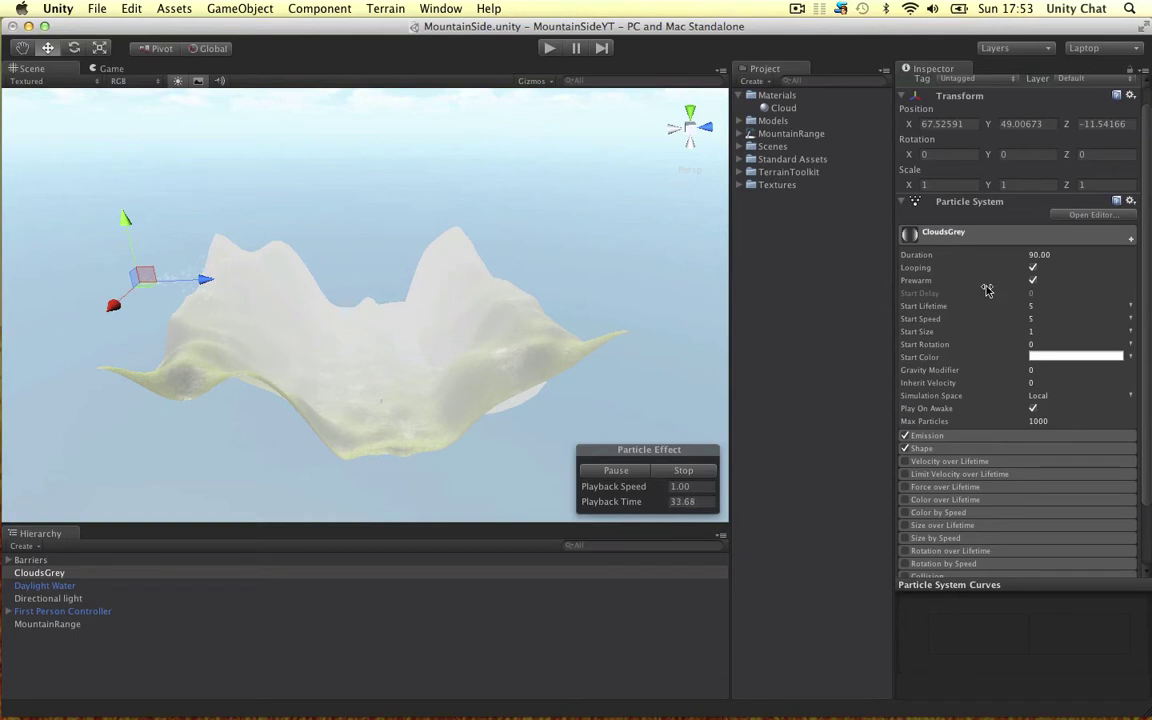
- Set the CloudsGrey particles' start lifetime to 30, start speed to 3 and start size to 80
{"action": "left_click", "coordinate": [1036, 306]}
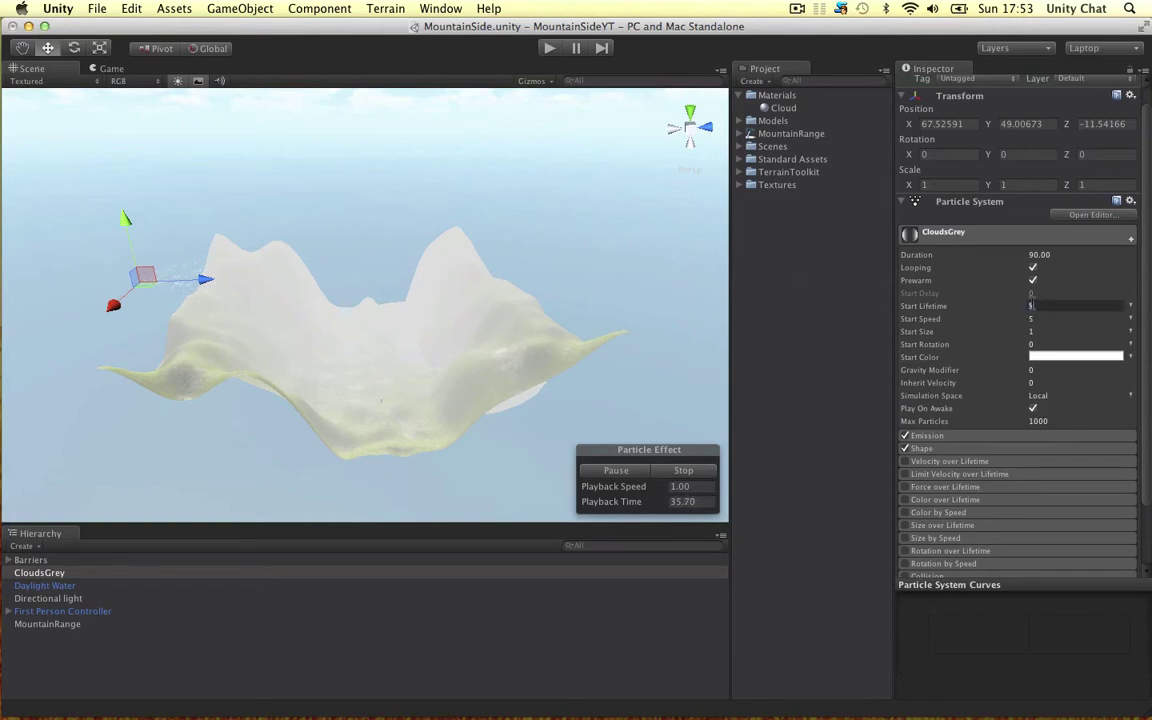
{"action": "type", "text": "10"}
{"action": "key", "text": "Tab"}
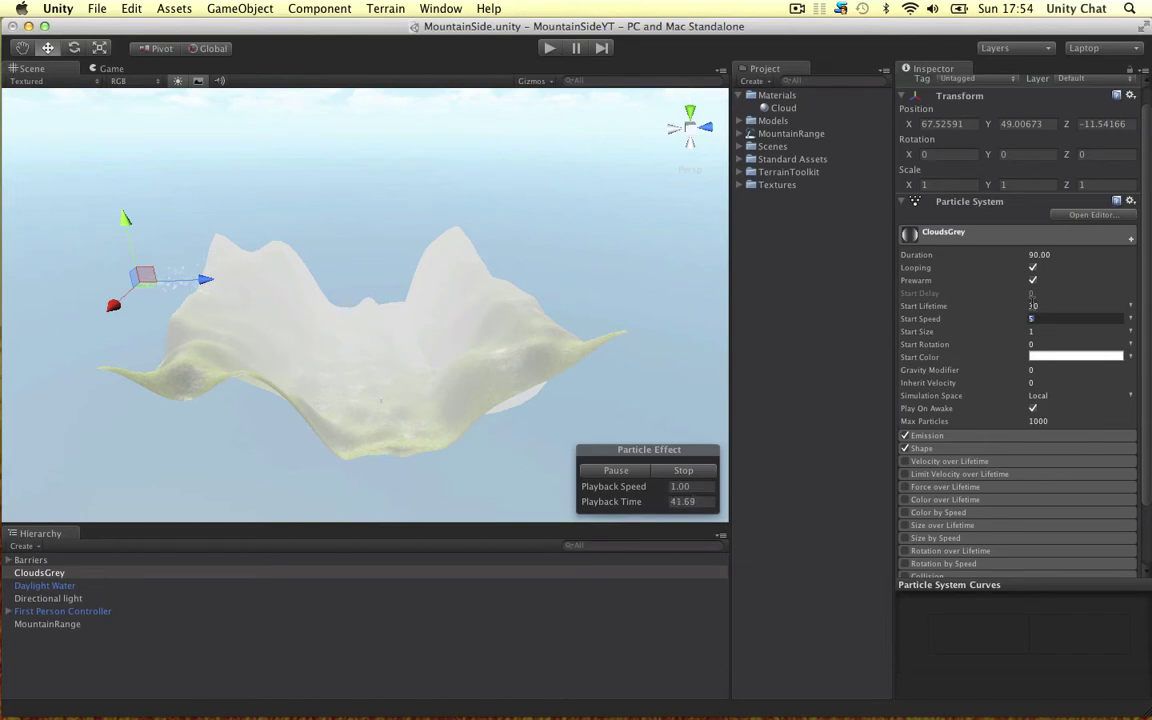
{"action": "type", "text": "3"}
{"action": "key", "text": "Tab"}
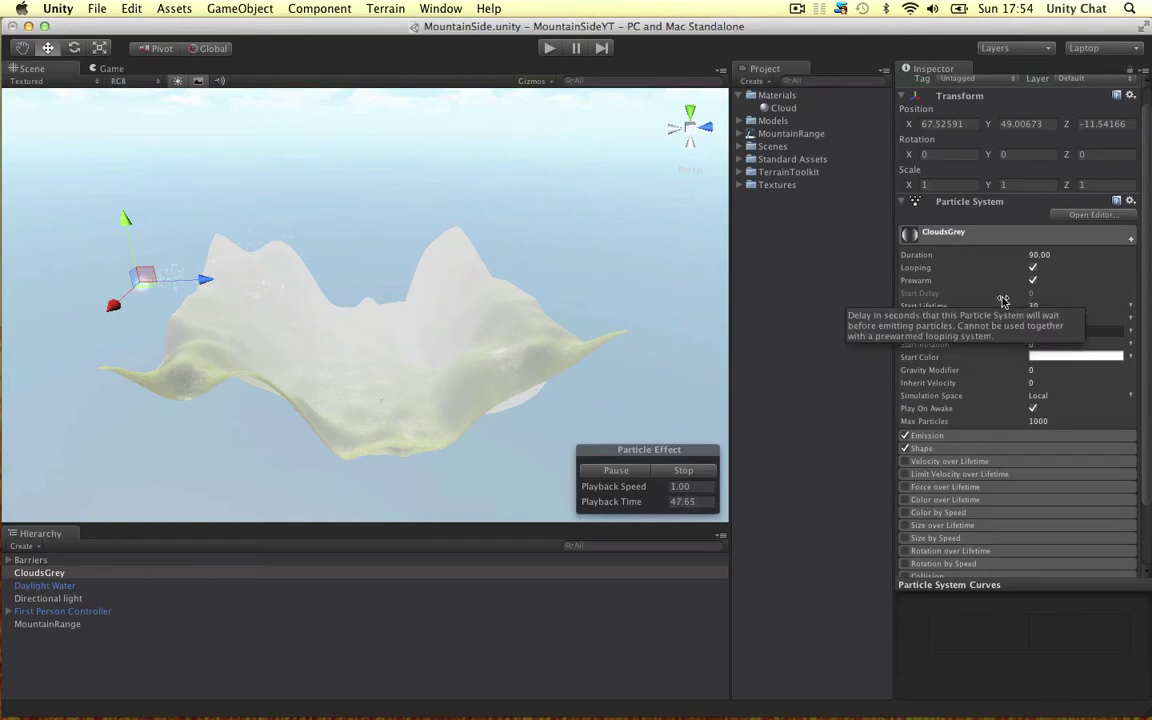
{"action": "type", "text": "70"}
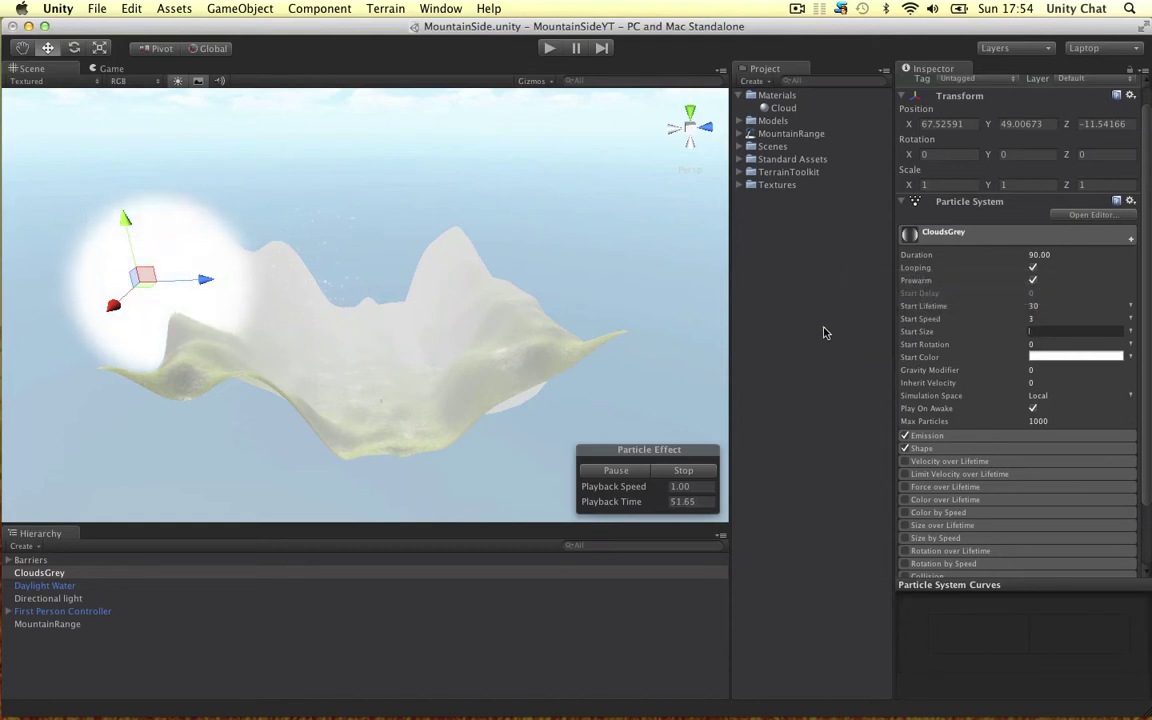
{"action": "type", "text": "80"}
{"action": "key", "text": "Tab"}
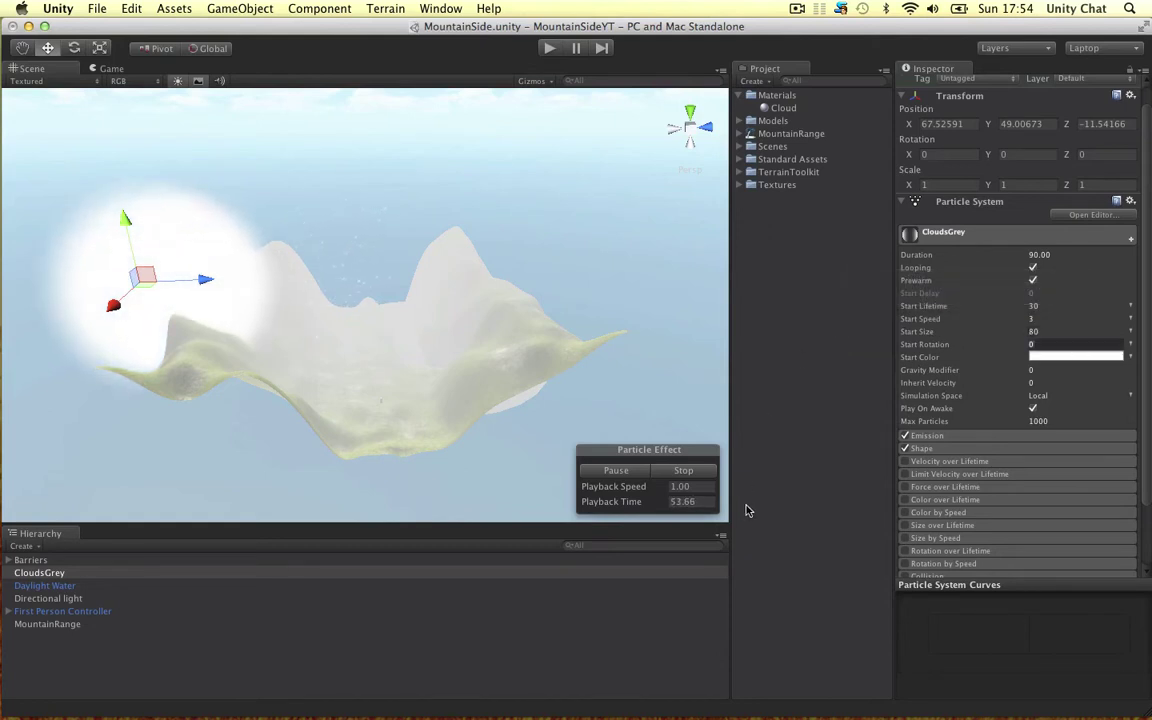
- Set the CloudsGrey start color to a light grey with RGB 230, 230, 230
{"action": "left_click", "coordinate": [1060, 357]}
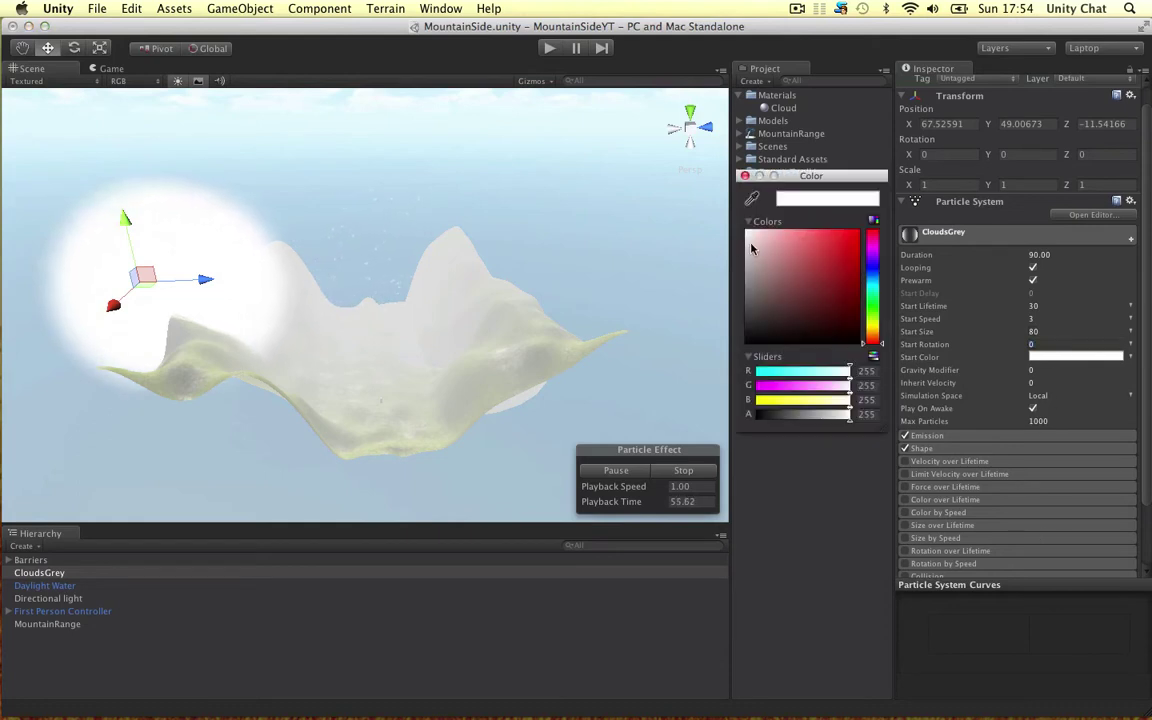
{"action": "left_click_drag", "start_coordinate": [755, 249], "coordinate": [731, 248]}
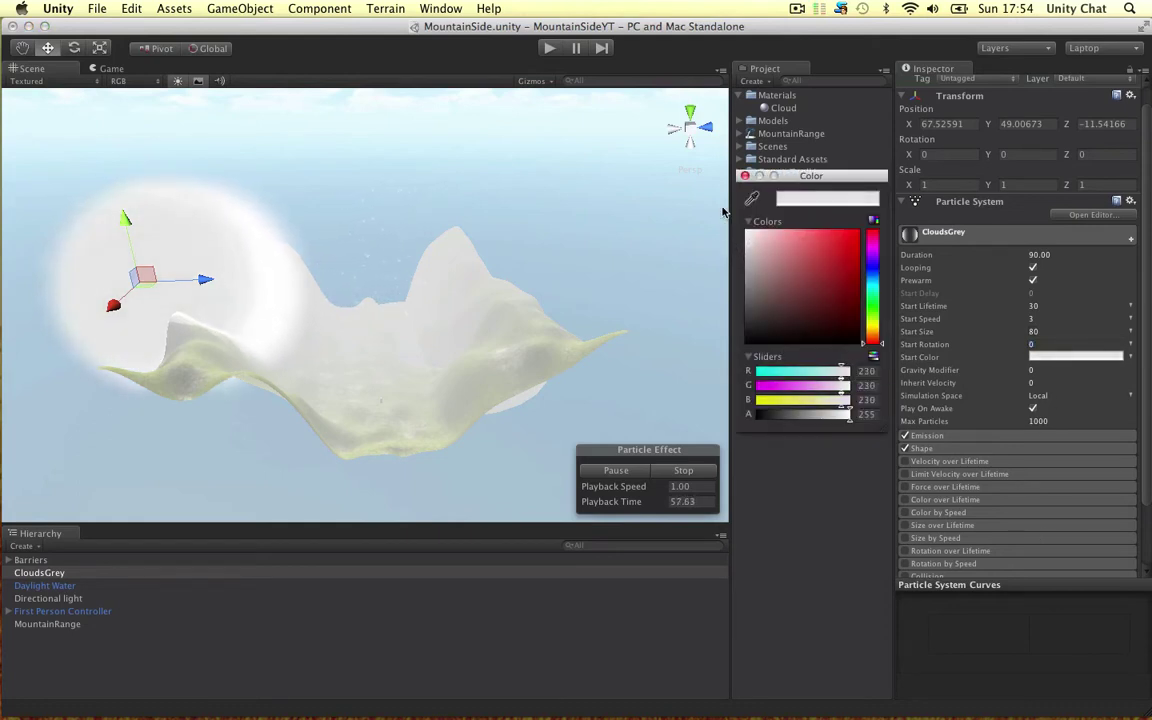
{"action": "left_click", "coordinate": [745, 176]}
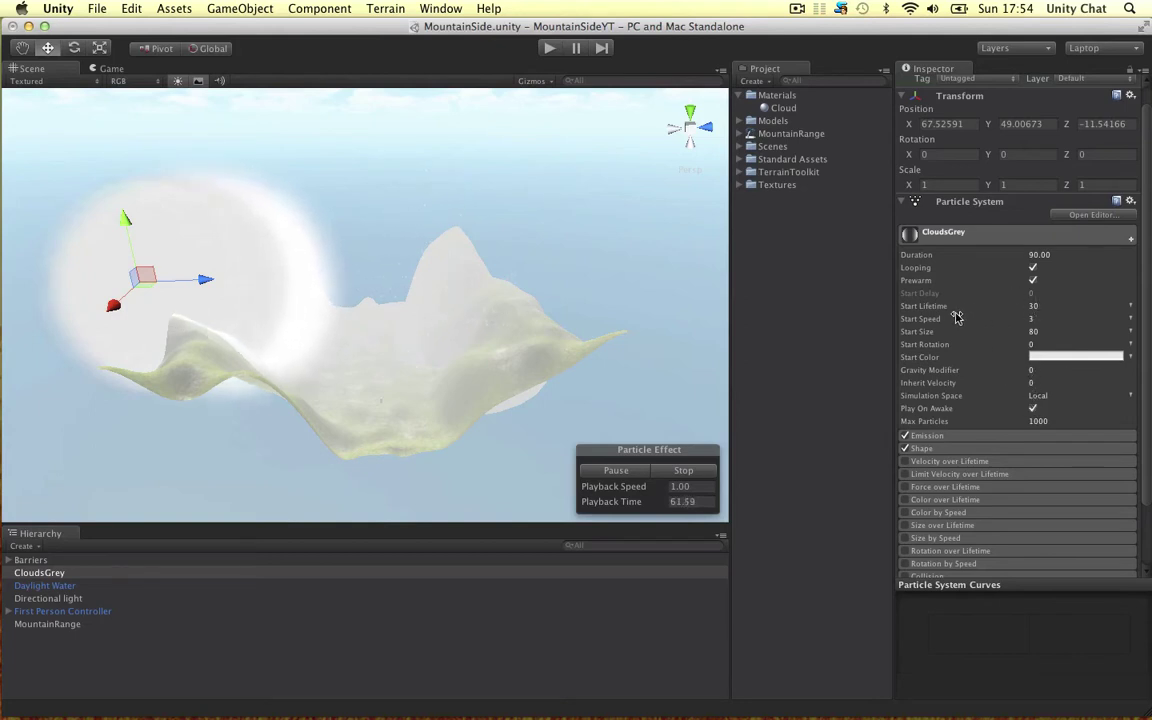
- Set the CloudsGrey start lifetime to 90 and collapse the main particle settings
{"action": "left_click", "coordinate": [1039, 306]}
{"action": "type", "text": "90"}
{"action": "key", "text": "Return"}
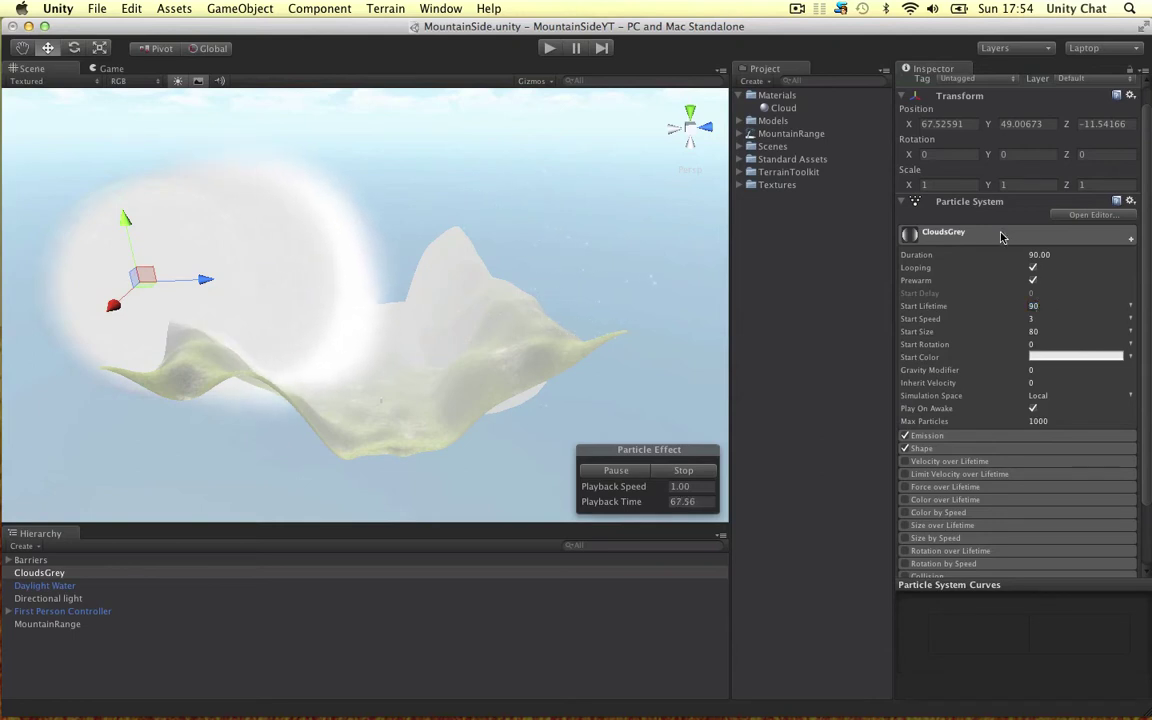
{"action": "left_click", "coordinate": [980, 253]}
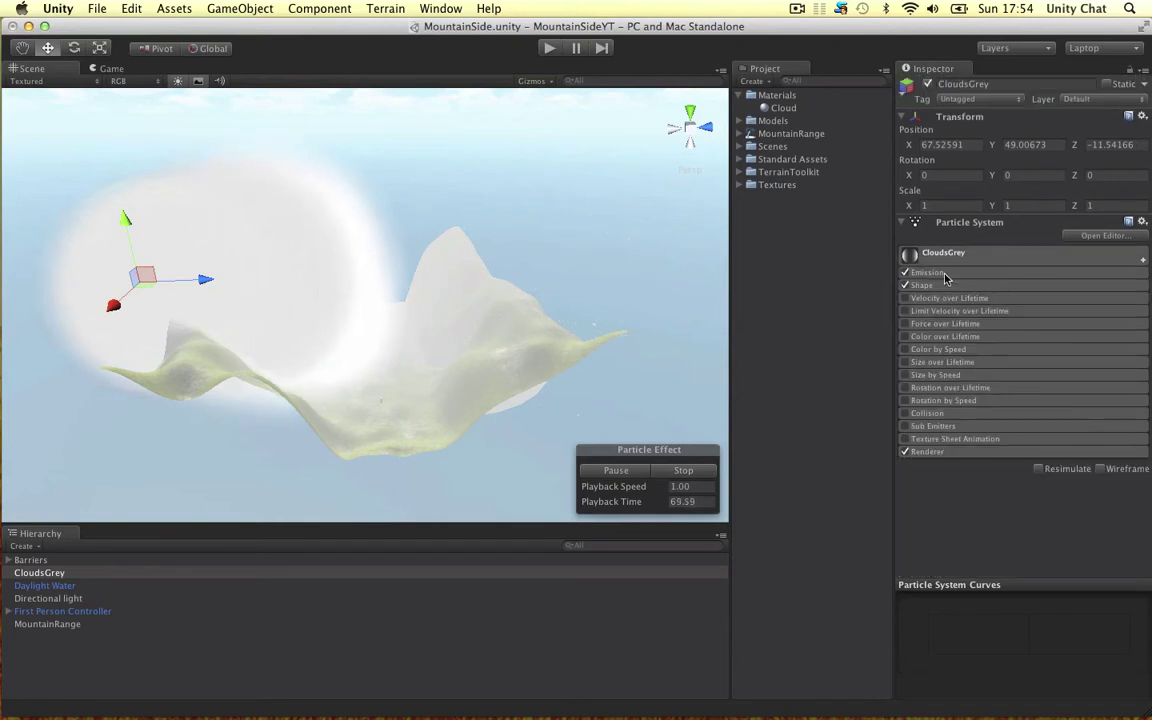
- Set the CloudsGrey emission rate to 1 and collapse the emission settings
{"action": "left_click", "coordinate": [940, 276]}
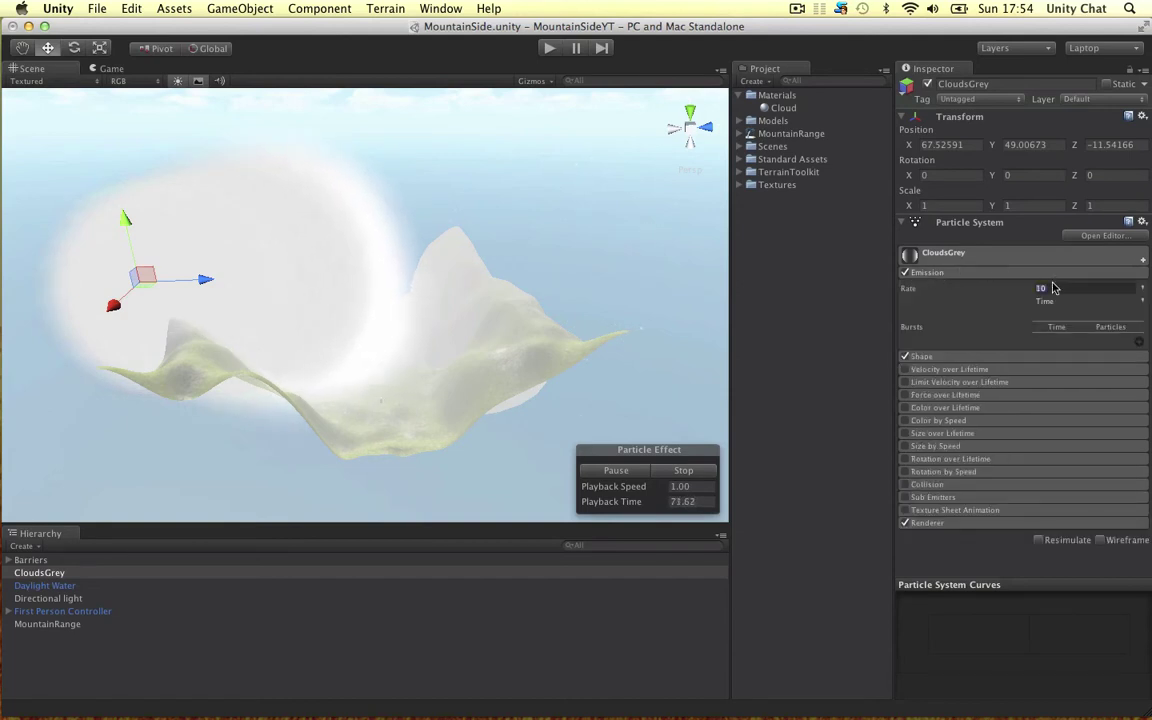
{"action": "type", "text": "1"}
{"action": "key", "text": "Return"}
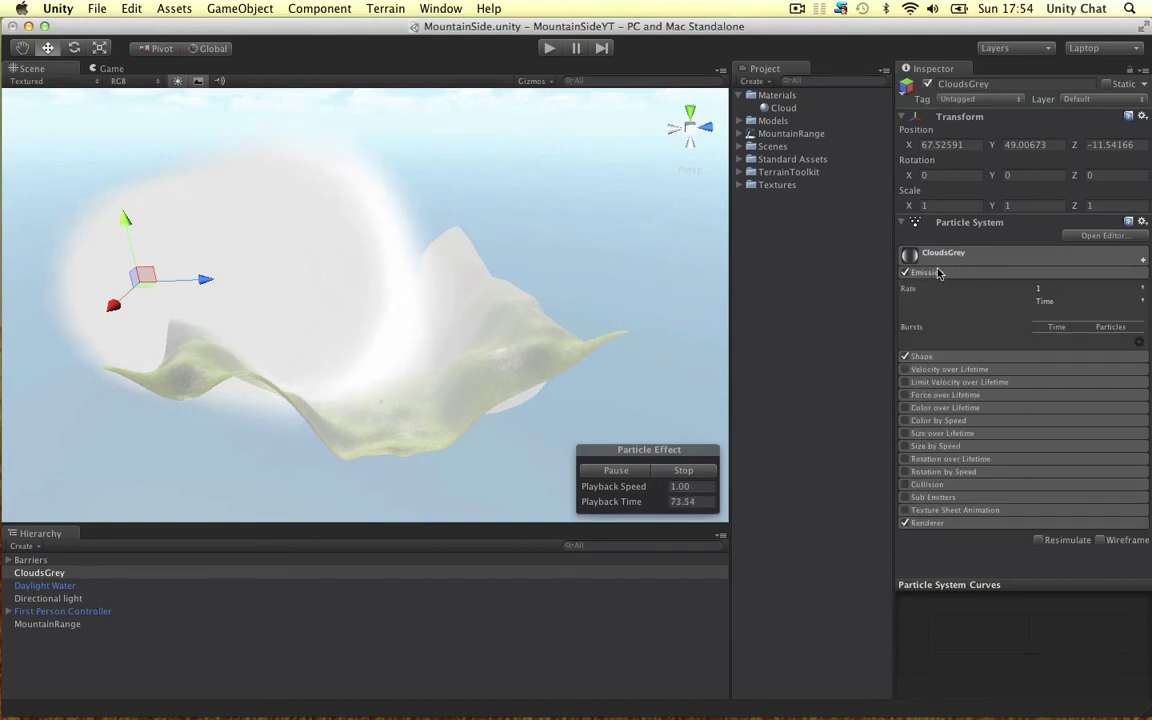
{"action": "left_click", "coordinate": [935, 273]}
- Change the CloudsGrey emitter shape to a box measuring 30 in X, 140 in Y and 20 in Z
{"action": "left_click", "coordinate": [935, 285]}
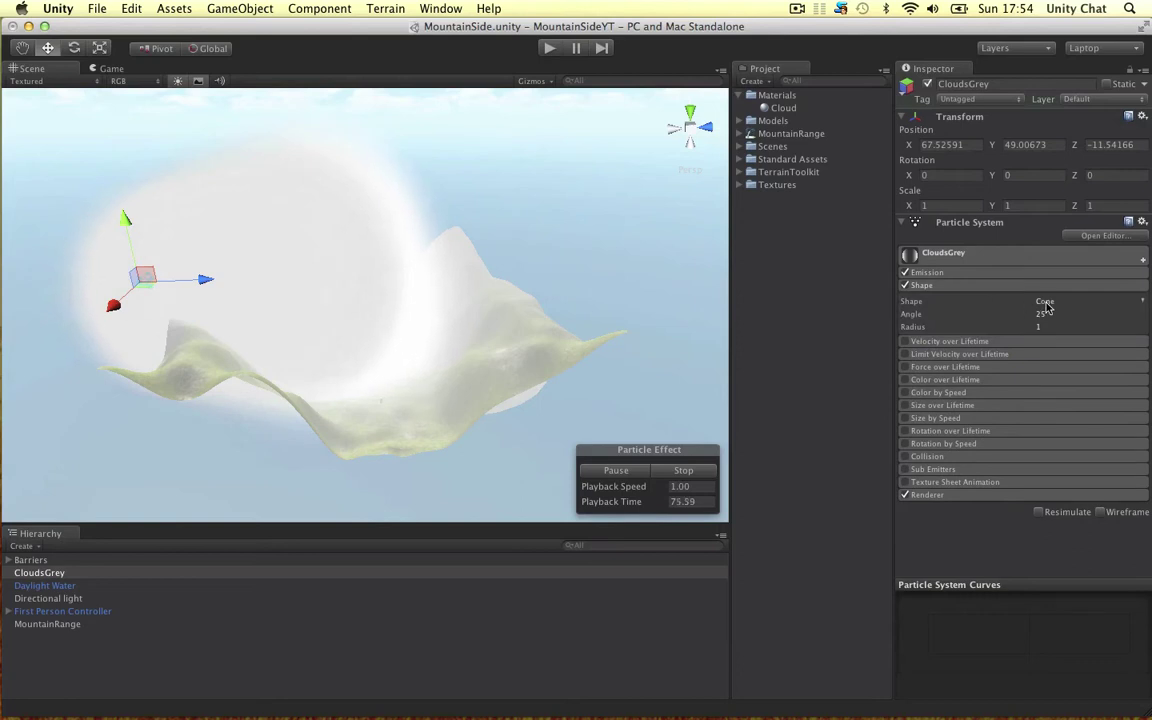
{"action": "left_click", "coordinate": [1046, 303]}
{"action": "left_click", "coordinate": [1047, 316]}
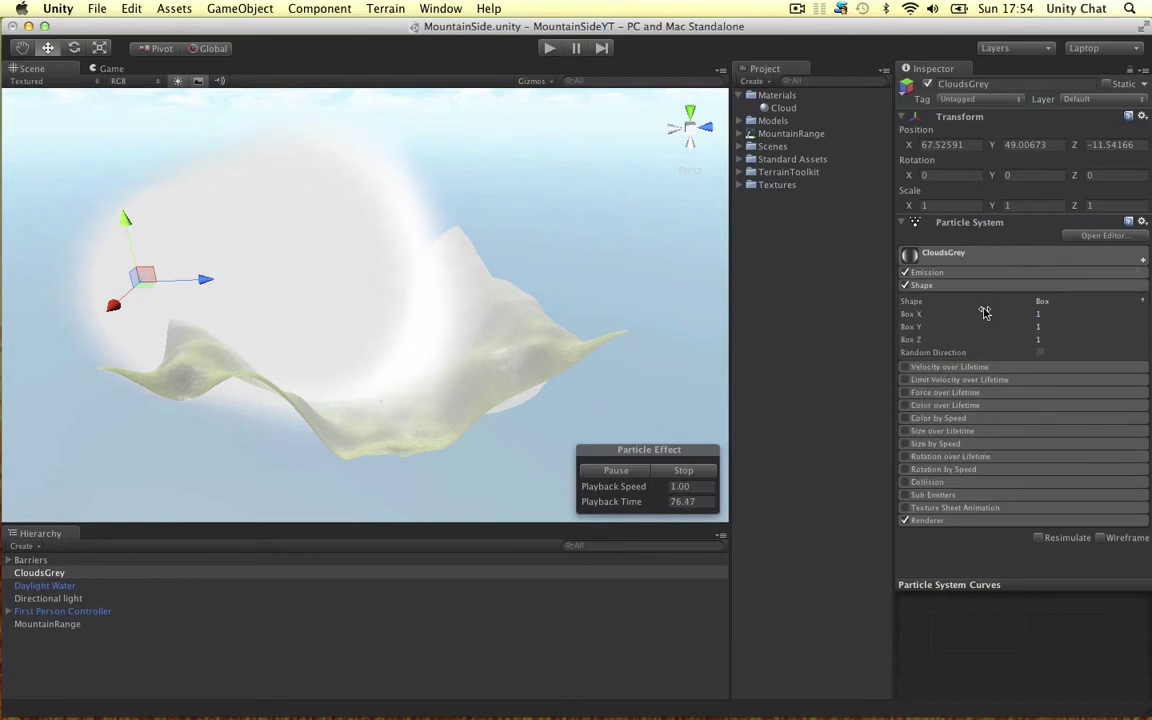
{"action": "left_click", "coordinate": [1047, 314]}
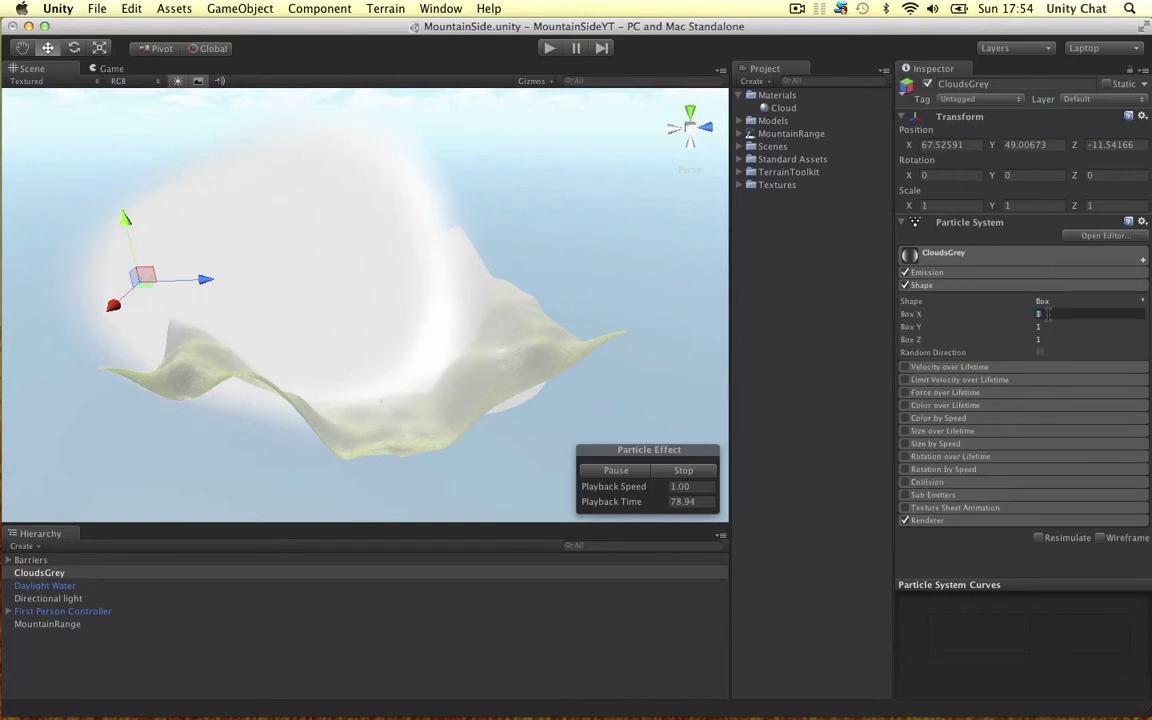
{"action": "type", "text": "30"}
{"action": "key", "text": "Tab"}
{"action": "key", "text": "Tab"}
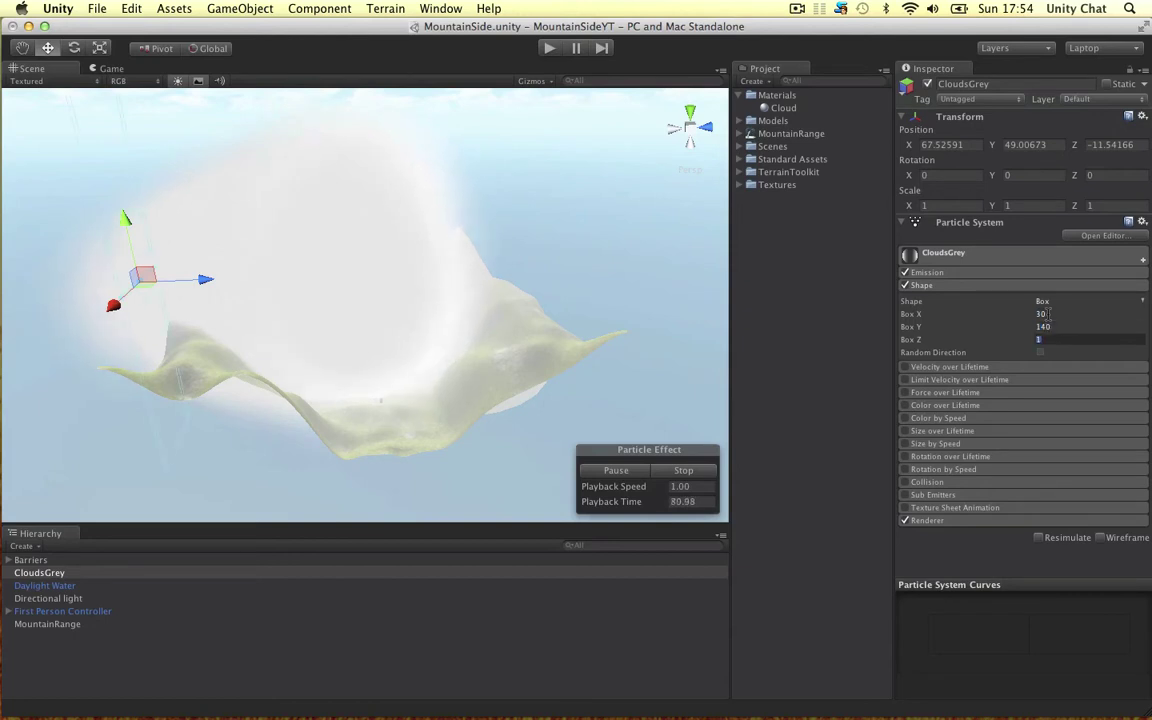
{"action": "type", "text": "20"}
- Rotate the CloudsGrey emitter to 90 degrees about Z
{"action": "left_click_drag", "start_coordinate": [260, 172], "coordinate": [188, 177], "text": "alt"}
{"action": "key", "text": "e"}
{"action": "key", "text": "r"}
{"action": "key", "text": "e"}
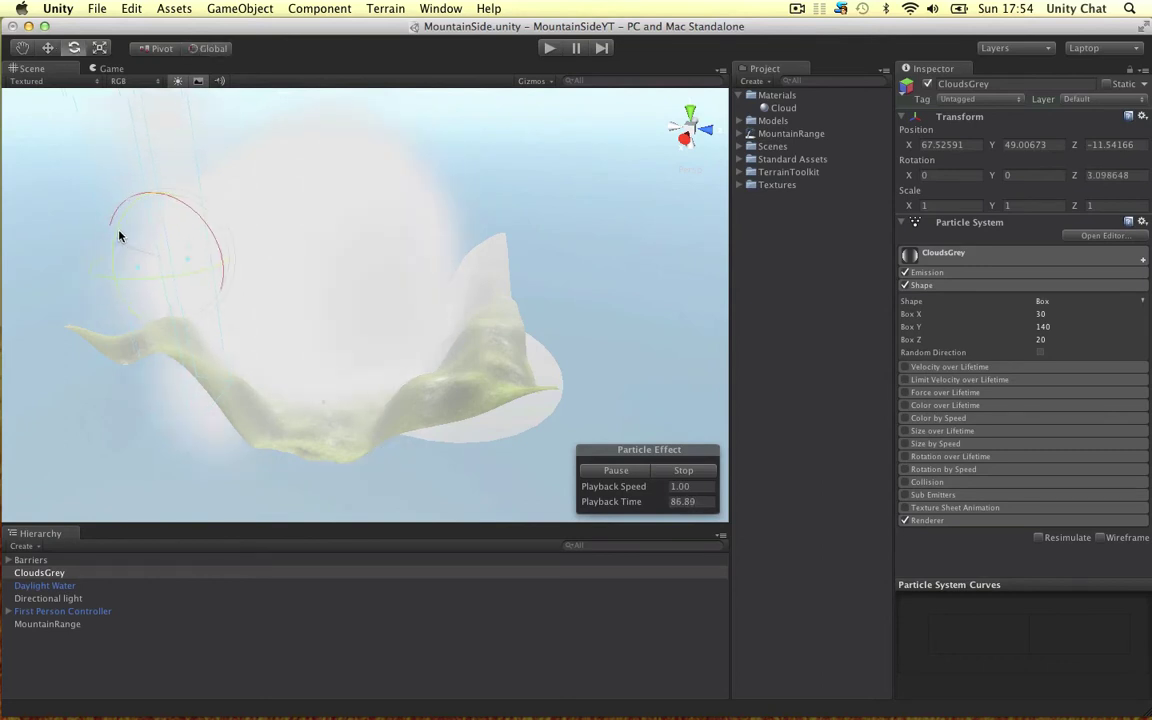
{"action": "left_click_drag", "start_coordinate": [118, 237], "coordinate": [337, 90]}
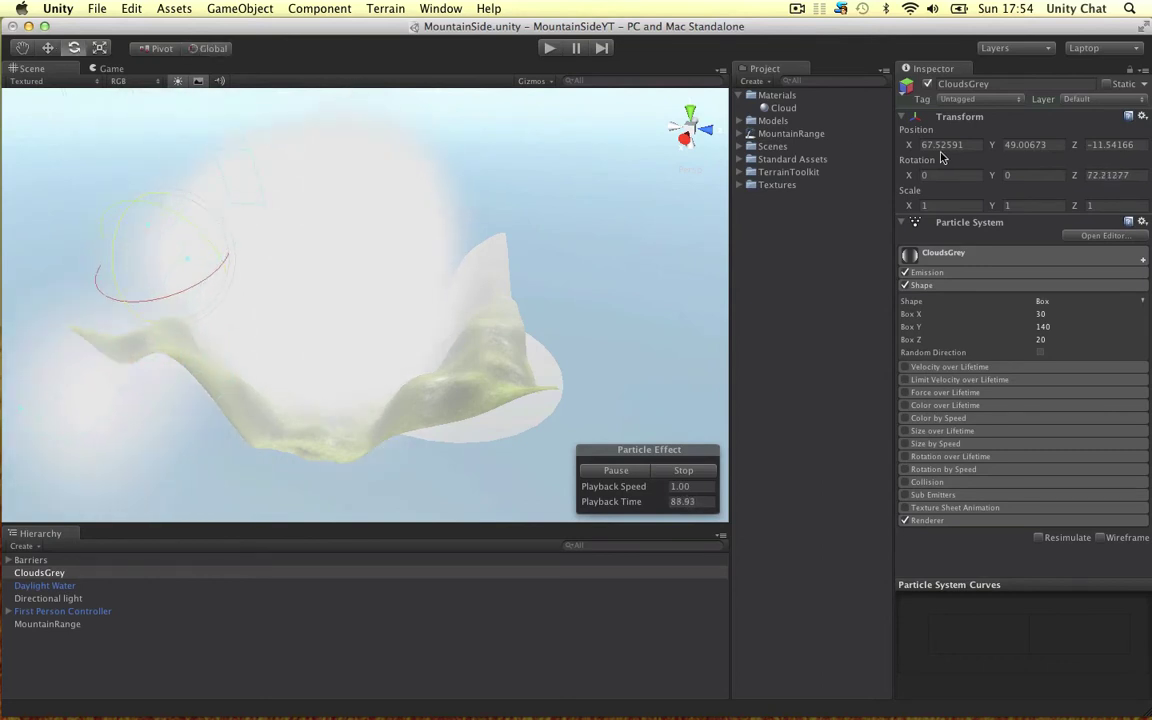
{"action": "left_click", "coordinate": [1143, 175]}
{"action": "type", "text": "90"}
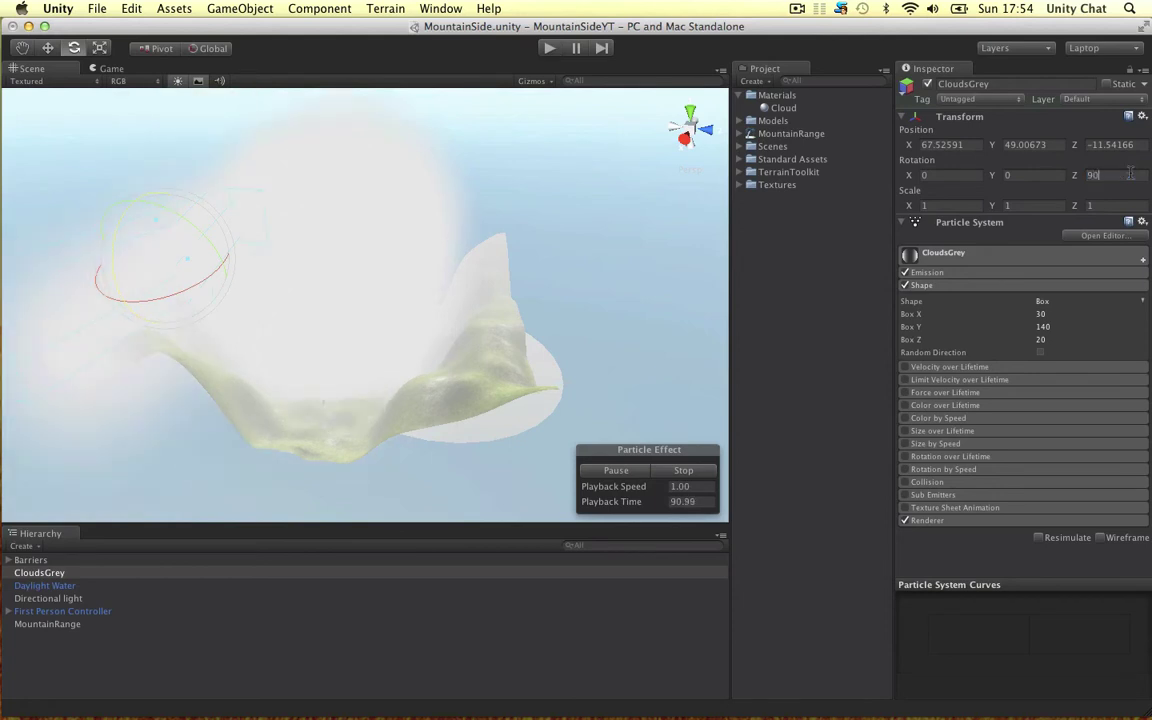
{"action": "type", "text": "w"}
- Assign the Cloud material to the CloudsGrey renderer and raise the emitter to a Y position of about 61.5
{"action": "left_click_drag", "start_coordinate": [470, 156], "coordinate": [534, 149], "text": "alt"}
{"action": "middle_click_drag", "start_coordinate": [410, 257], "coordinate": [532, 199]}
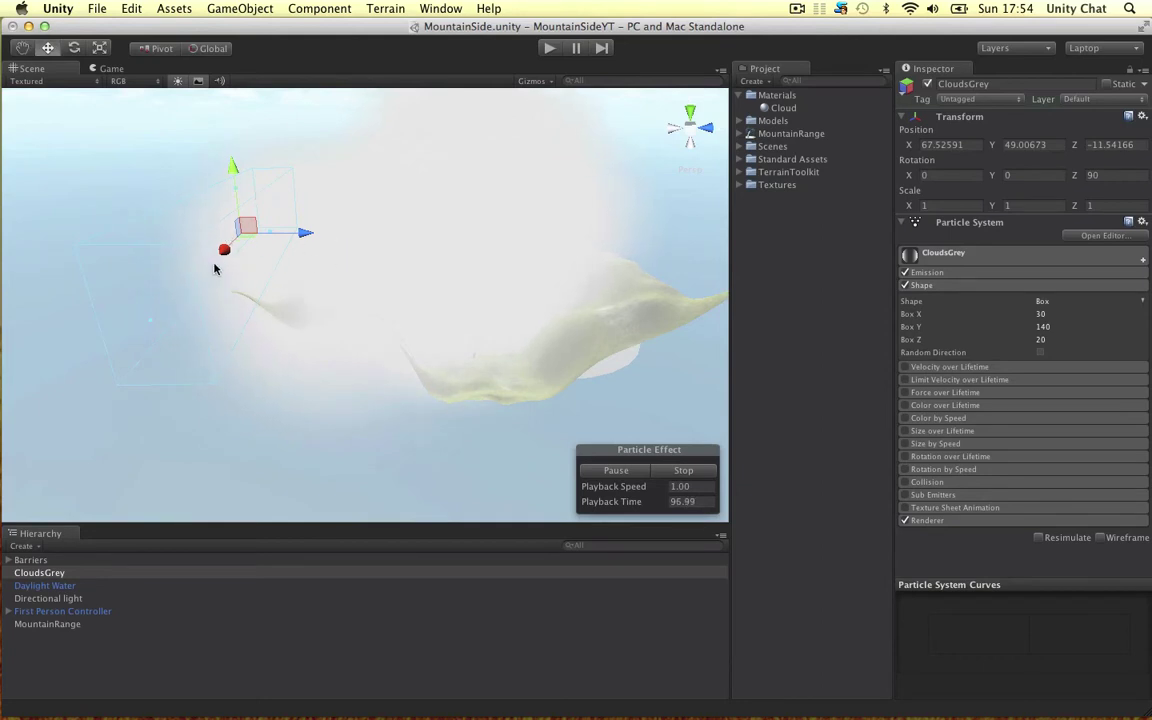
{"action": "left_click", "coordinate": [950, 288]}
{"action": "left_click", "coordinate": [938, 452]}
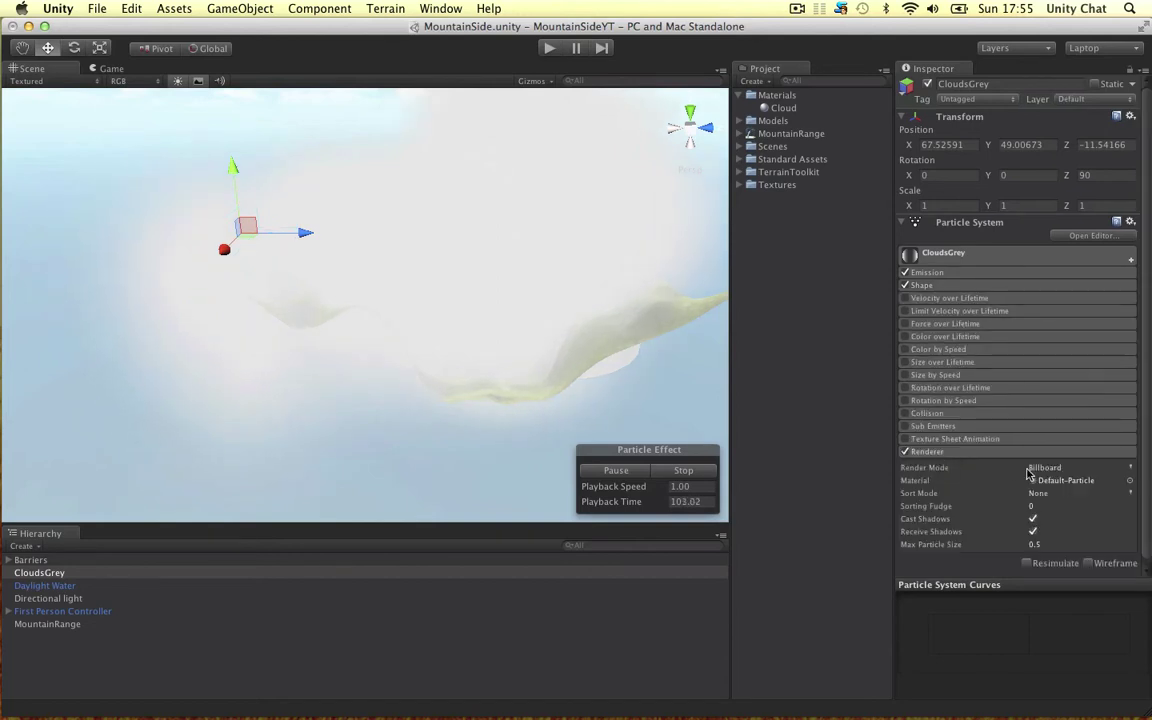
{"action": "left_click", "coordinate": [1130, 475]}
{"action": "double_click", "coordinate": [681, 290]}
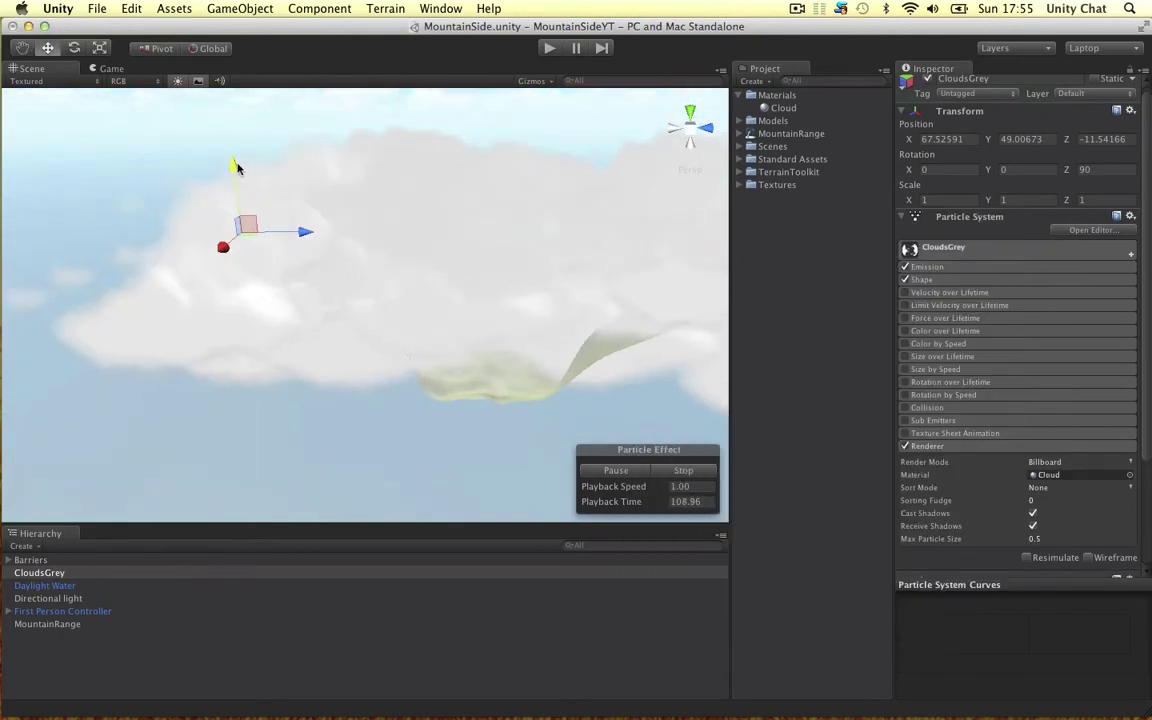
{"action": "left_click_drag", "start_coordinate": [234, 164], "coordinate": [229, 127]}
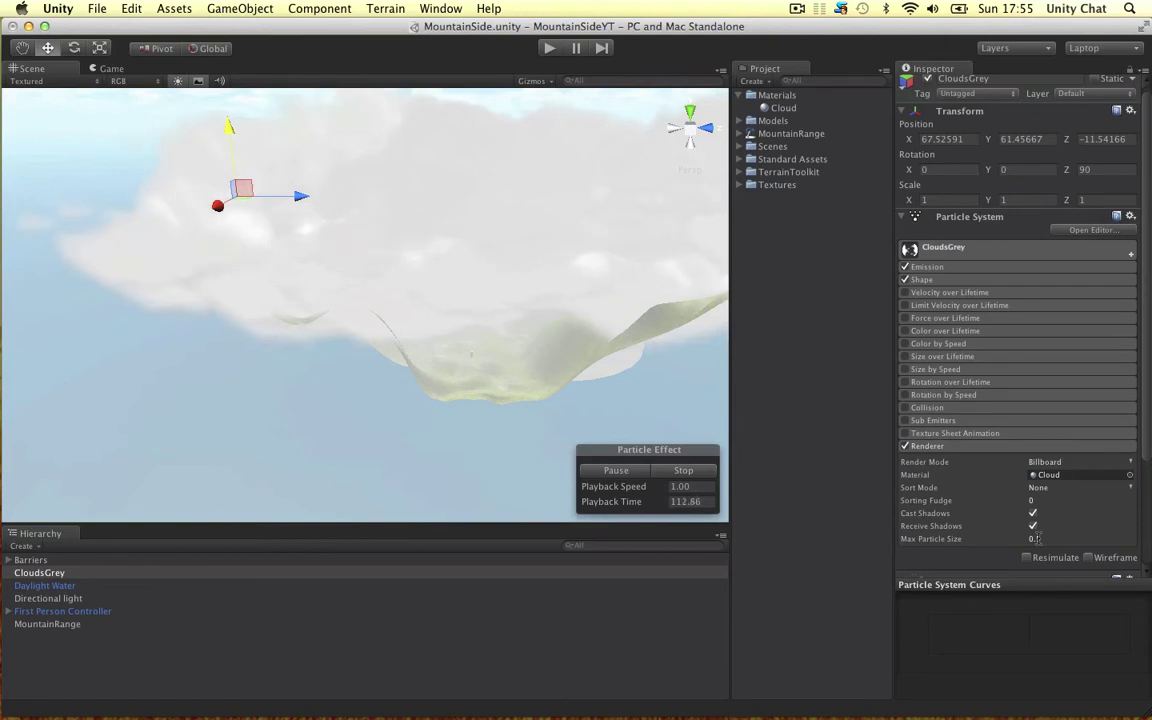
- Limit CloudsGrey to a maximum of 10 particles
{"action": "middle_click_drag", "start_coordinate": [541, 214], "coordinate": [501, 247]}
{"action": "left_click", "coordinate": [940, 266]}
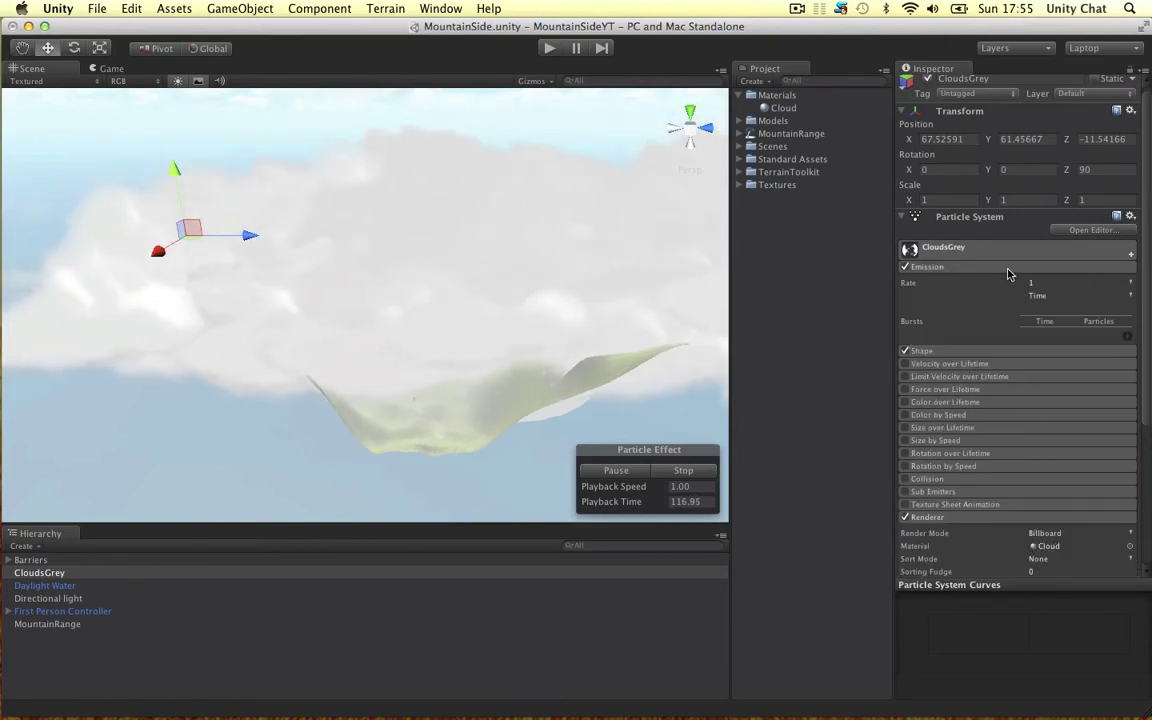
{"action": "left_click", "coordinate": [1000, 266]}
{"action": "left_click", "coordinate": [986, 254]}
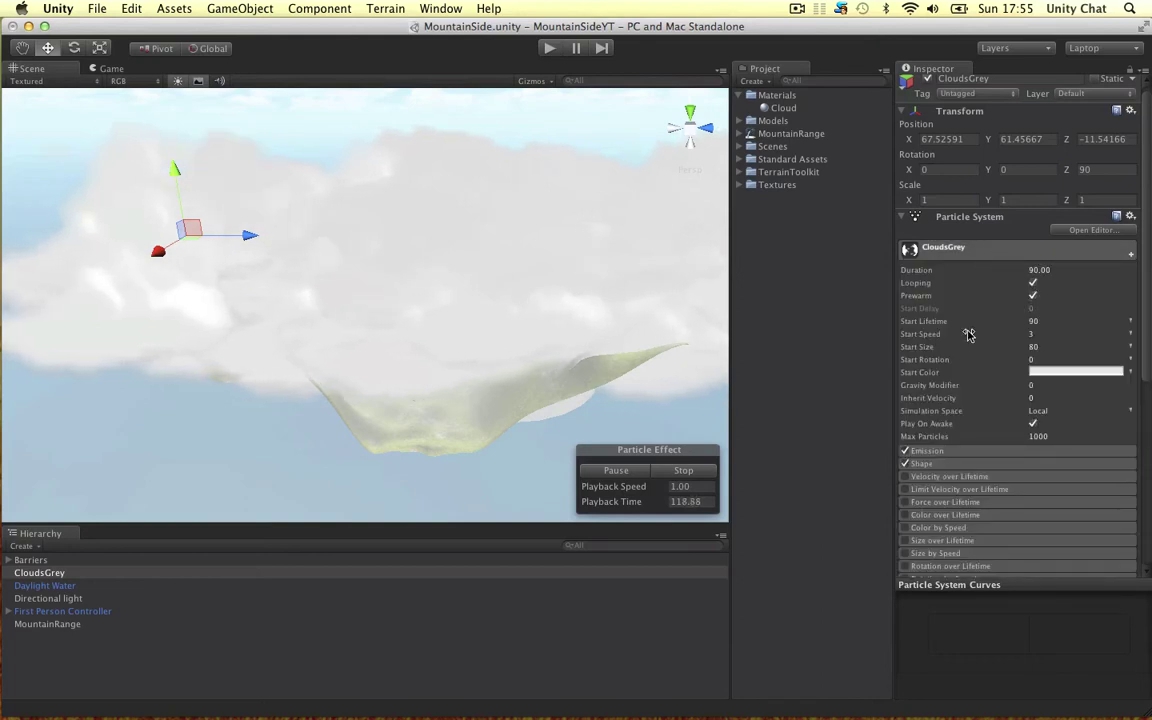
{"action": "left_click", "coordinate": [1045, 437]}
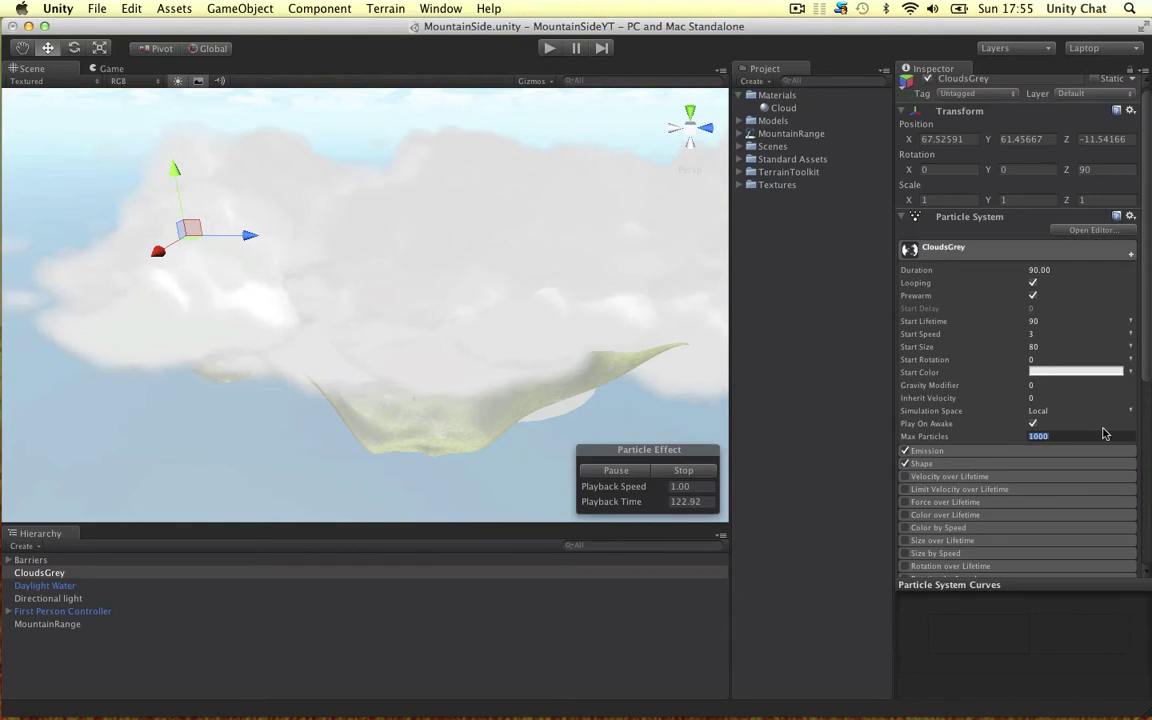
{"action": "type", "text": "10"}
{"action": "key", "text": "Return"}
- Restart the CloudsGrey simulation, play the scene to check the clouds in the game, and stop playback
{"action": "left_click_drag", "start_coordinate": [540, 334], "coordinate": [512, 296], "text": "alt"}
{"action": "left_click", "coordinate": [683, 470]}
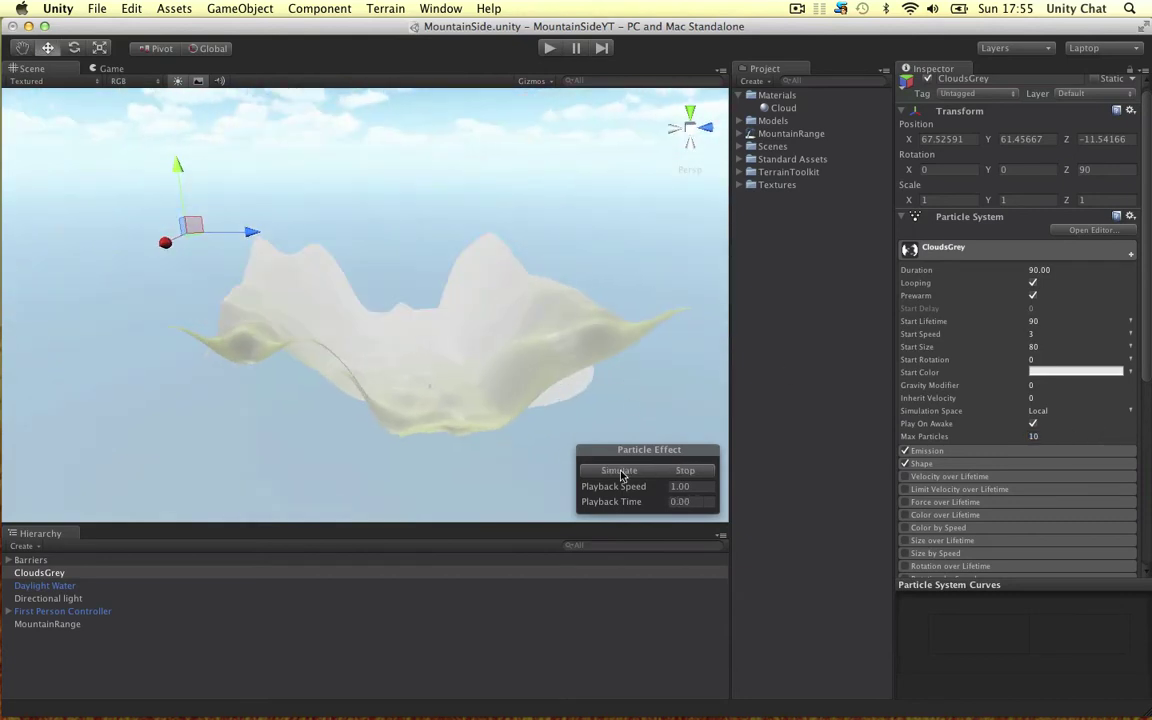
{"action": "left_click", "coordinate": [620, 471]}
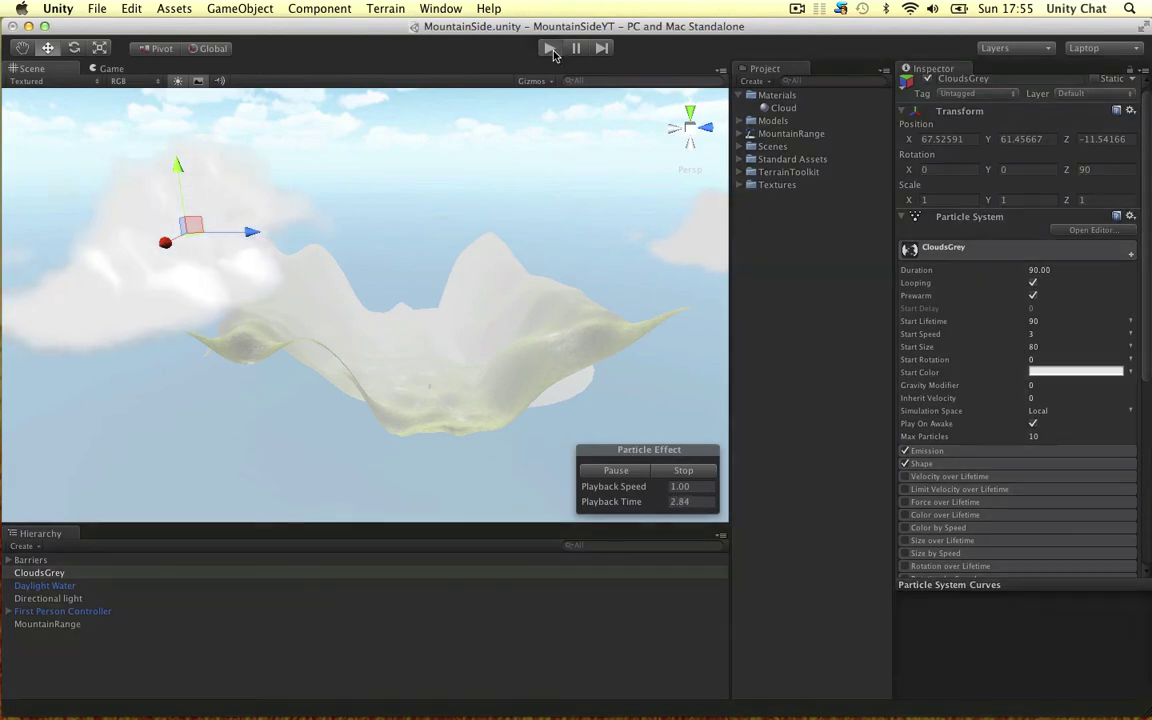
{"action": "left_click", "coordinate": [551, 49]}
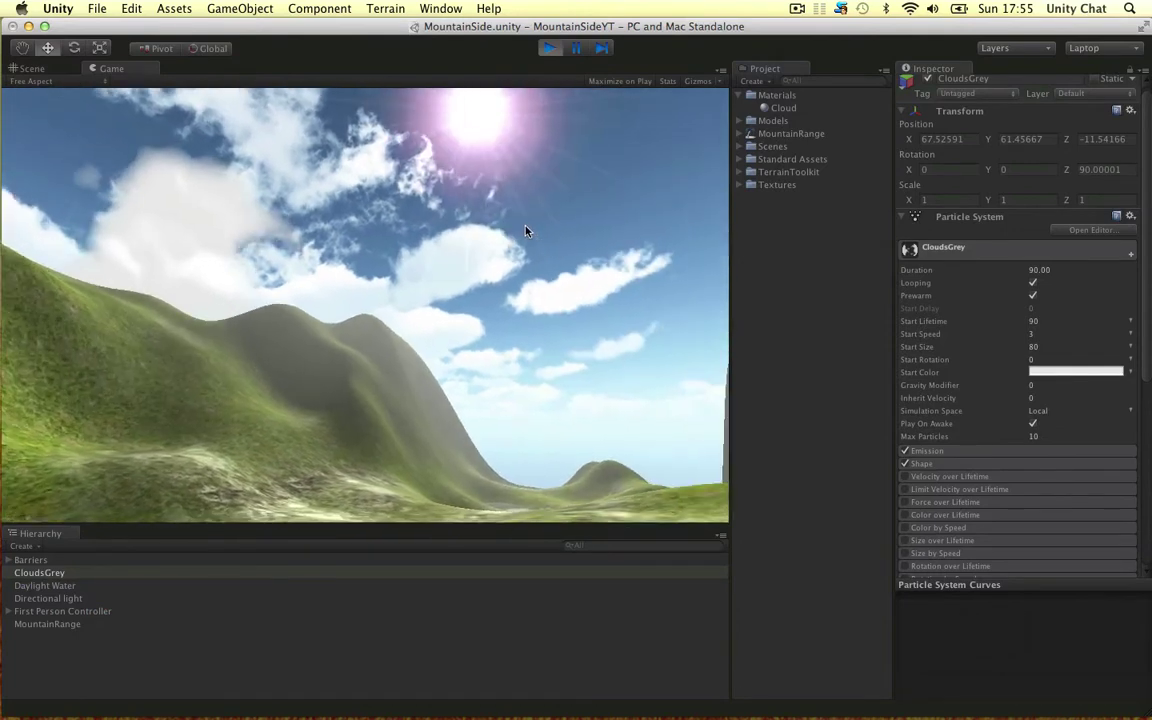
{"action": "key", "text": "super+p"}
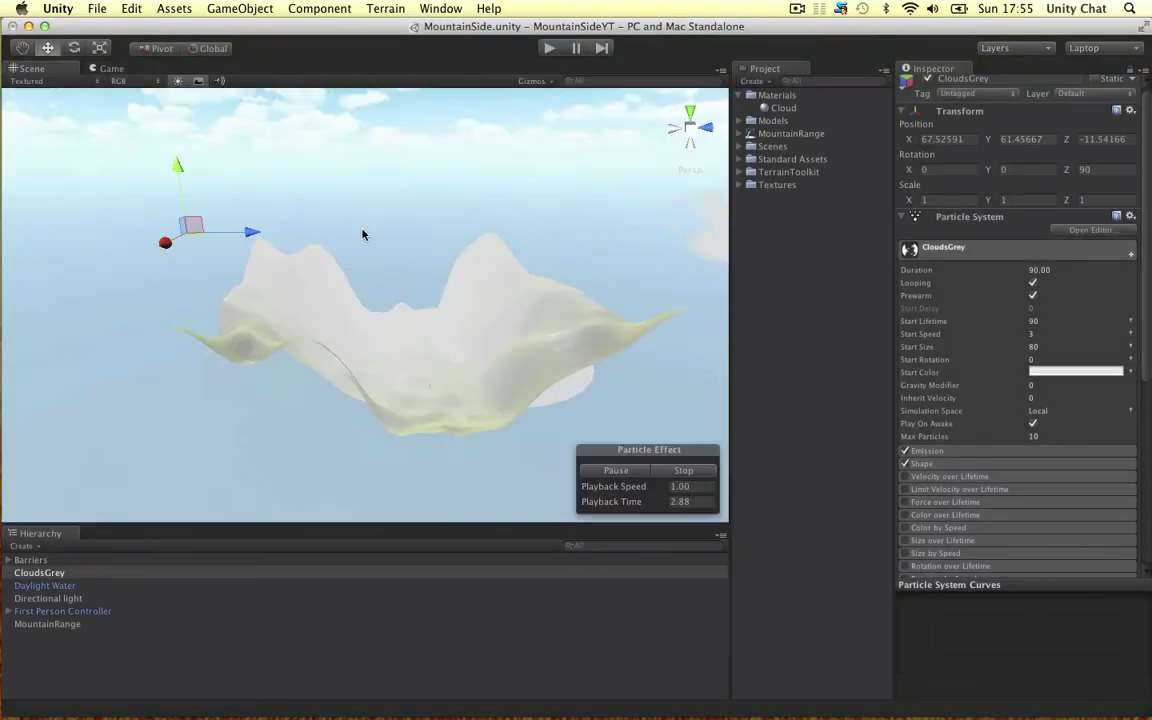
- Move the CloudsGrey emitter over the mountains to about Y 59.7 and Z 8.5
{"action": "left_click_drag", "start_coordinate": [238, 232], "coordinate": [283, 233]}
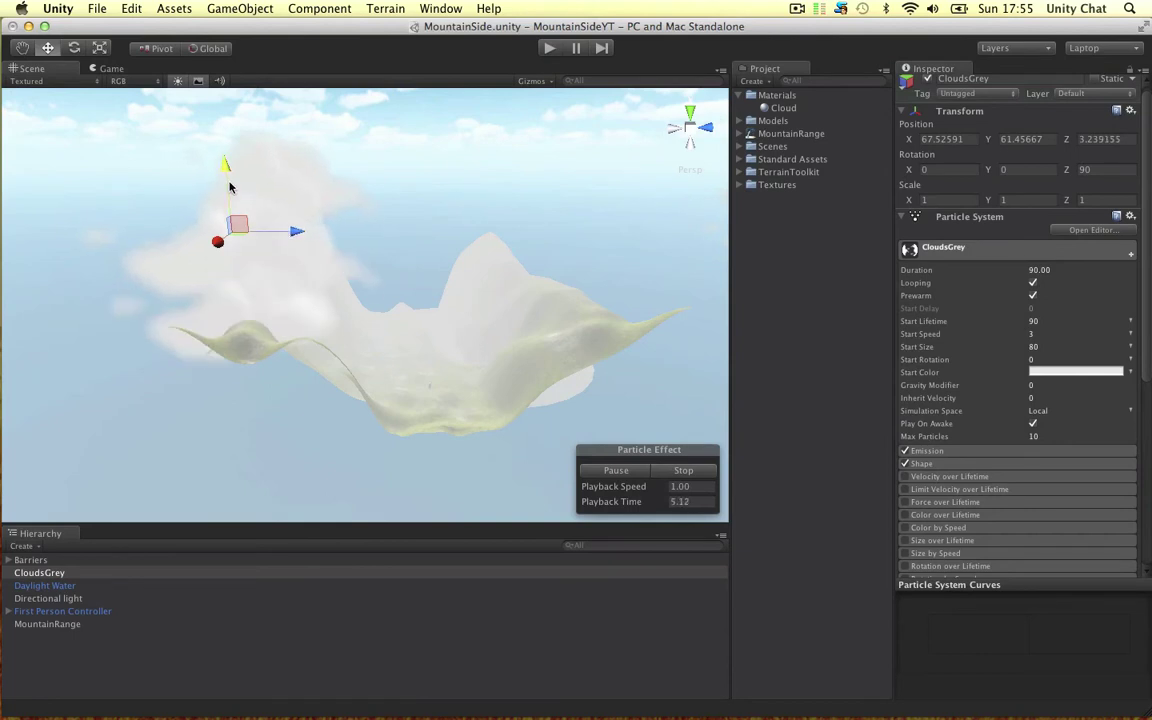
{"action": "left_click_drag", "start_coordinate": [228, 172], "coordinate": [226, 174]}
{"action": "left_click_drag", "start_coordinate": [440, 226], "coordinate": [413, 227], "text": "alt"}
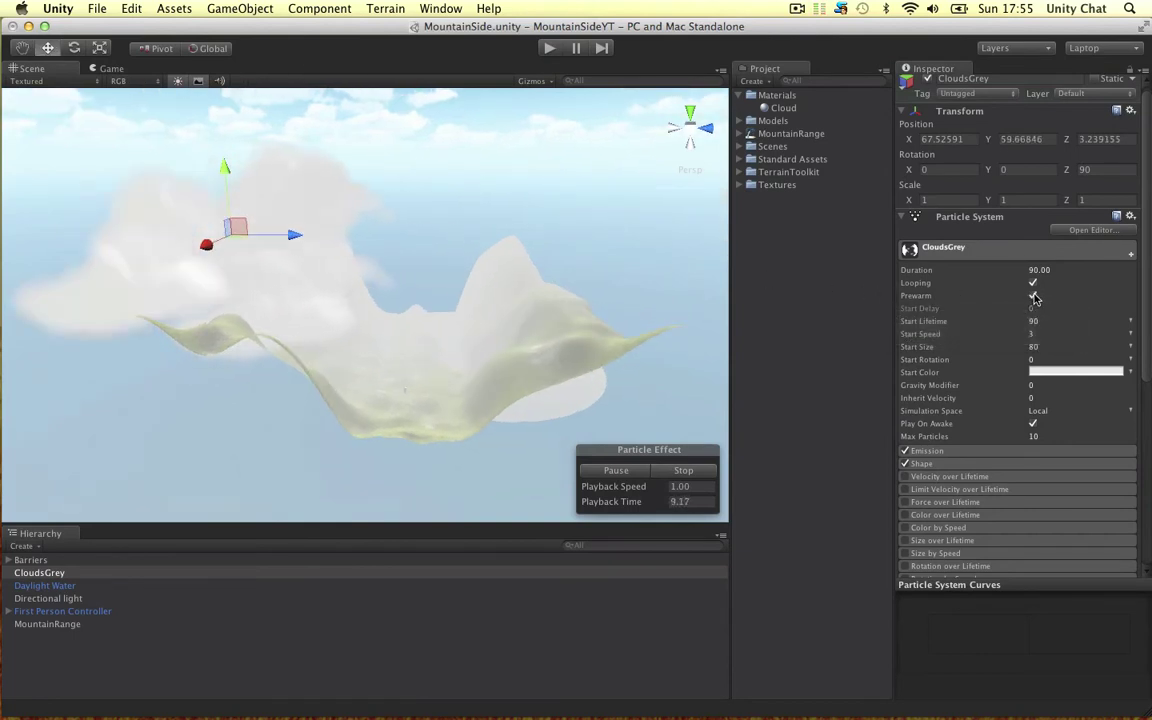
{"action": "left_click_drag", "start_coordinate": [387, 267], "coordinate": [501, 278], "text": "alt"}
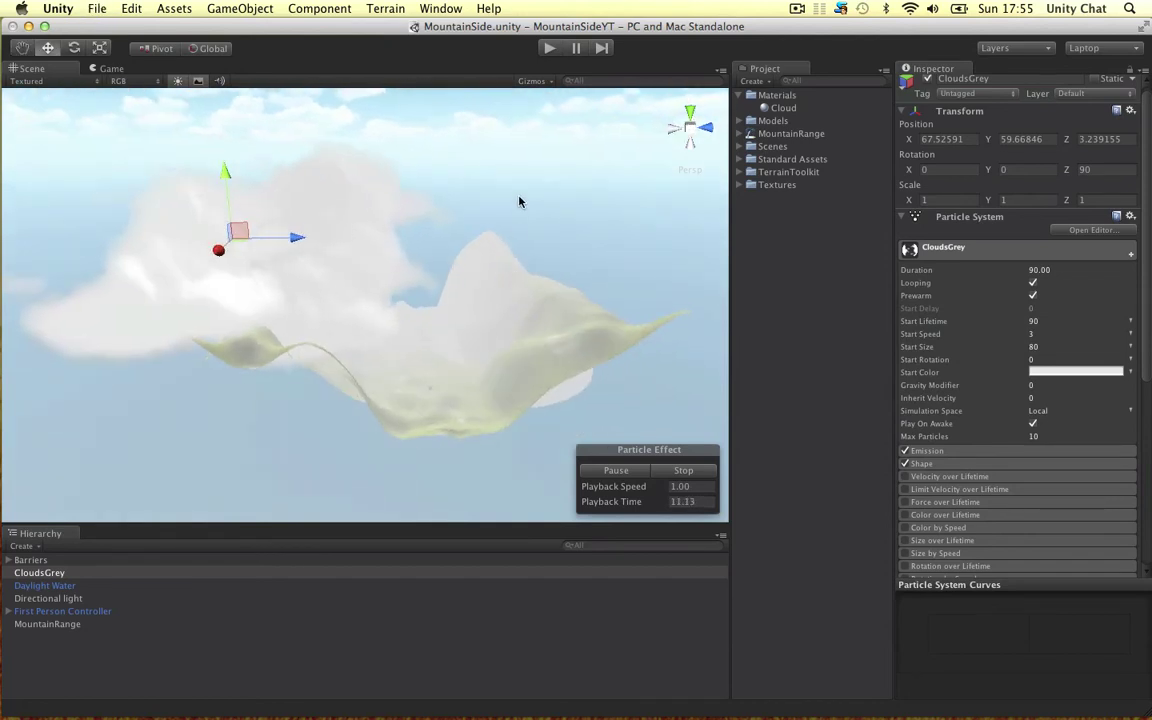
{"action": "left_click_drag", "start_coordinate": [565, 232], "coordinate": [517, 286], "text": "alt"}
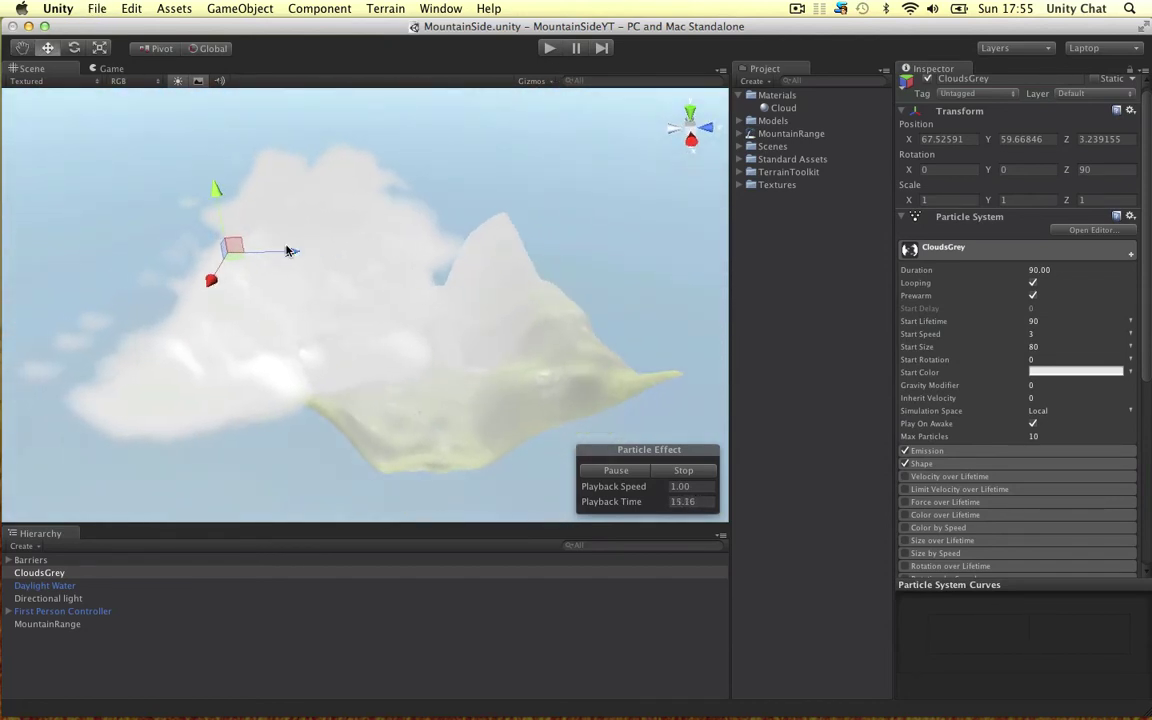
{"action": "left_click_drag", "start_coordinate": [283, 248], "coordinate": [360, 249]}
{"action": "left_click_drag", "start_coordinate": [458, 283], "coordinate": [428, 208], "text": "alt"}
- Lower the CloudsGrey start color's alpha to about 68, preview the clouds by restarting the simulation, and stop it
{"action": "left_click", "coordinate": [1058, 373]}
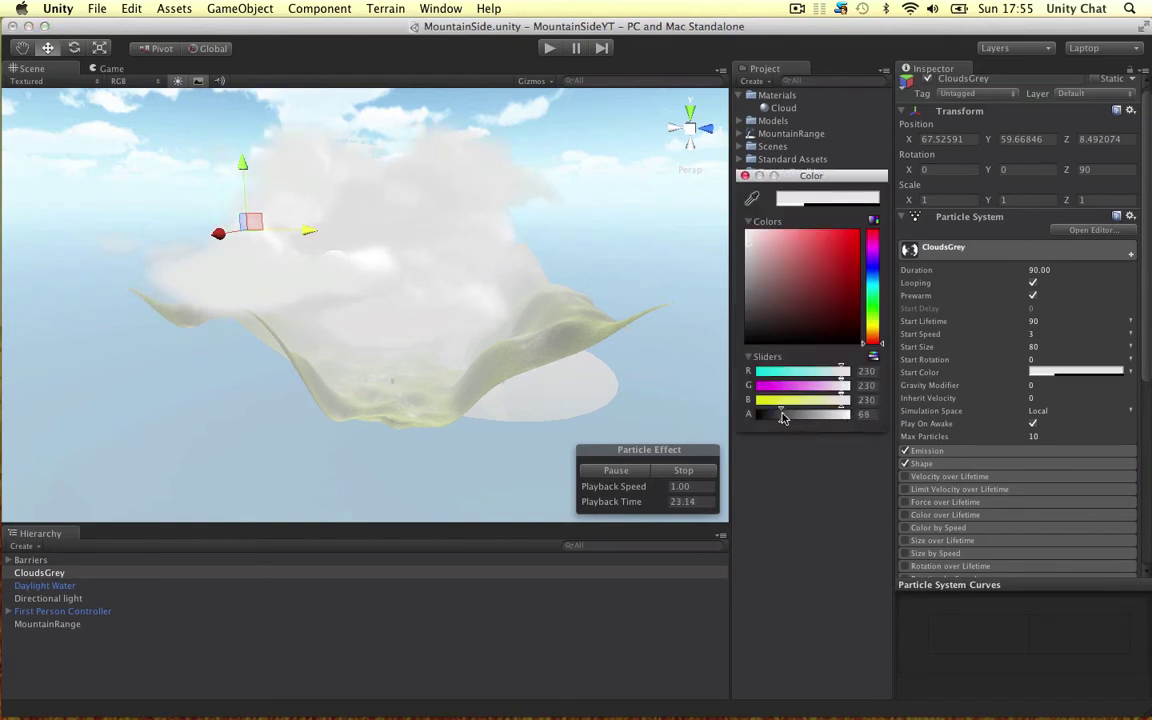
{"action": "left_click", "coordinate": [688, 471]}
{"action": "left_click", "coordinate": [620, 471]}
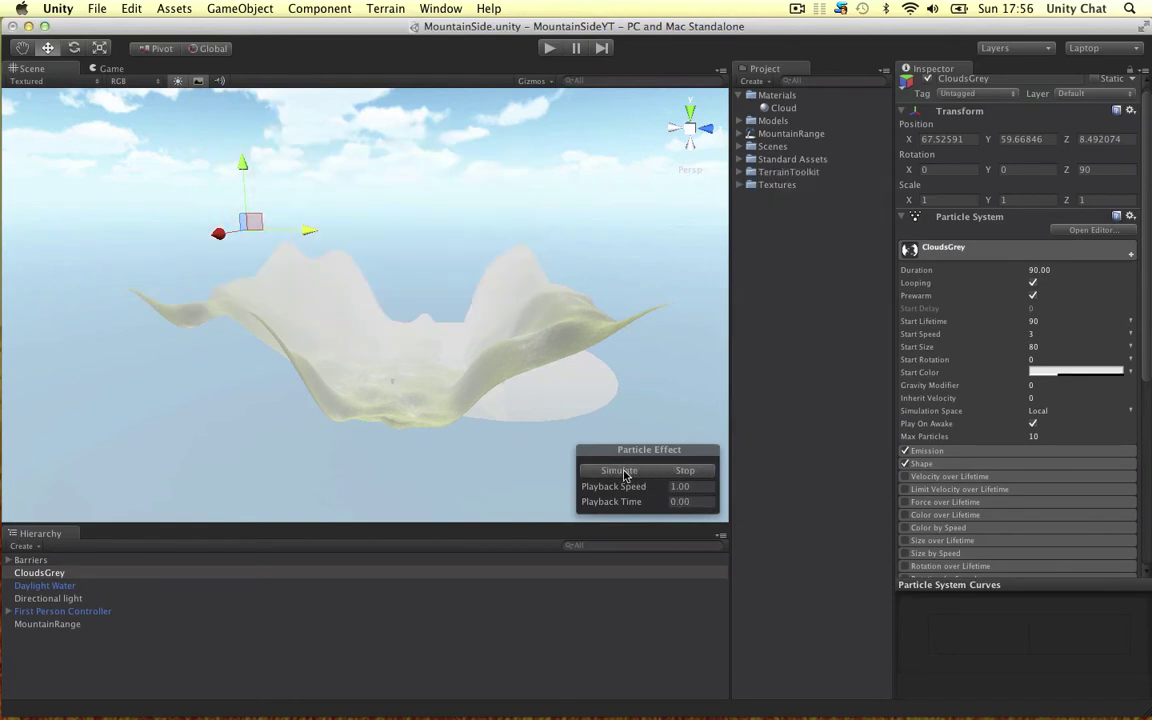
{"action": "left_click_drag", "start_coordinate": [445, 322], "coordinate": [507, 337], "text": "alt"}
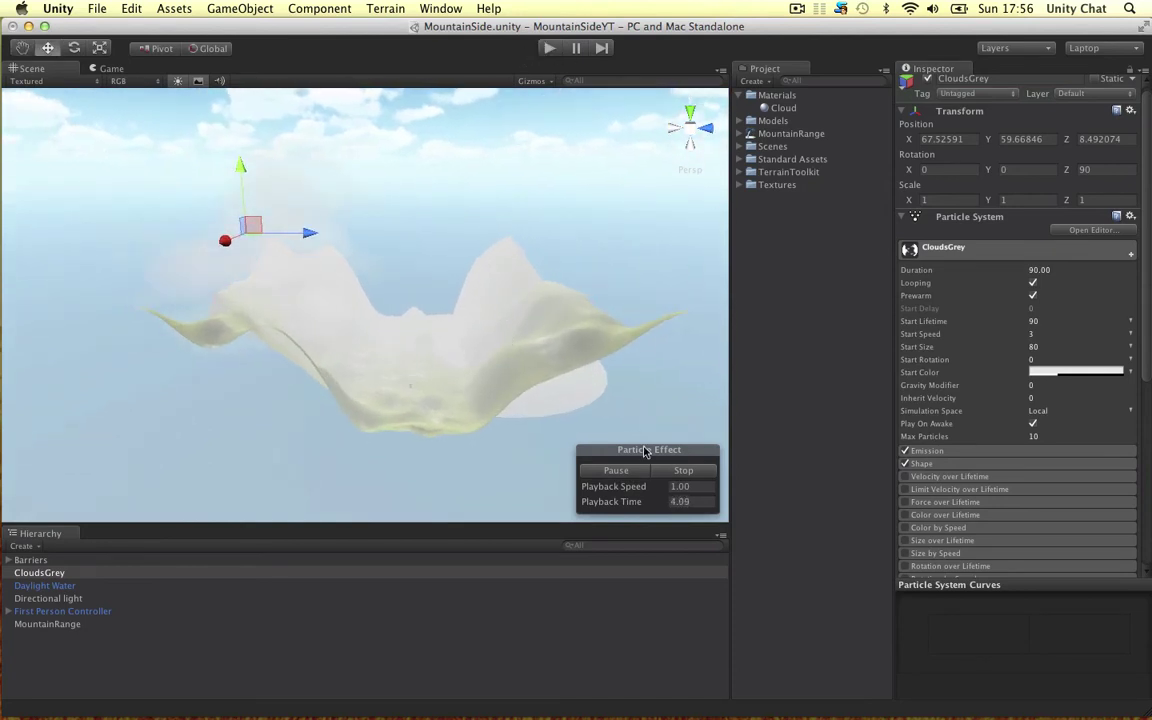
{"action": "left_click", "coordinate": [684, 471]}
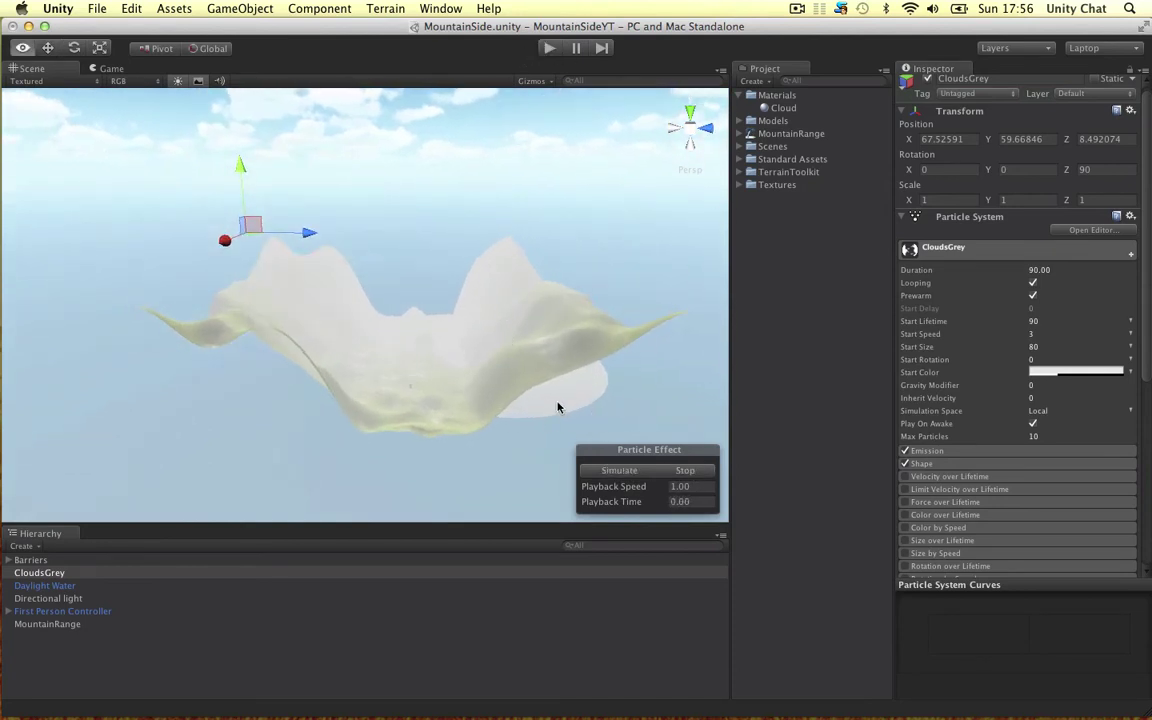
- Create a second particle system and raise it to a Y position of about 45 above the valley
{"action": "left_click_drag", "start_coordinate": [530, 380], "coordinate": [498, 414], "text": "alt"}
{"action": "left_click", "coordinate": [150, 480]}
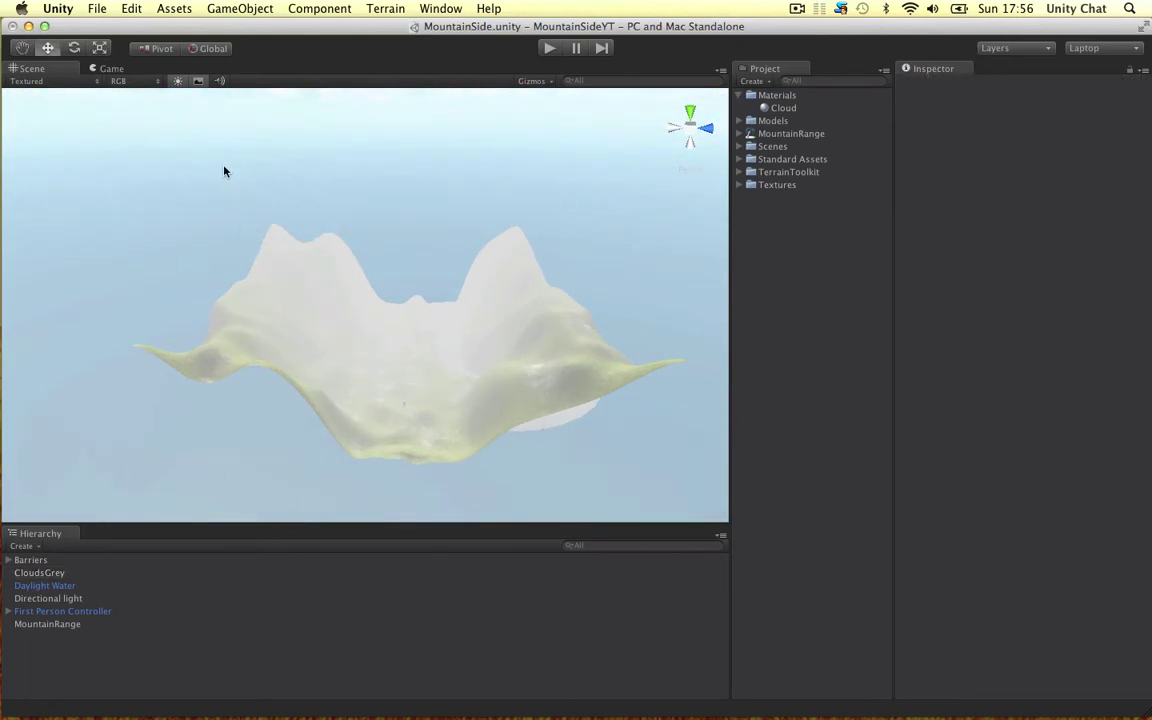
{"action": "left_click", "coordinate": [240, 8]}
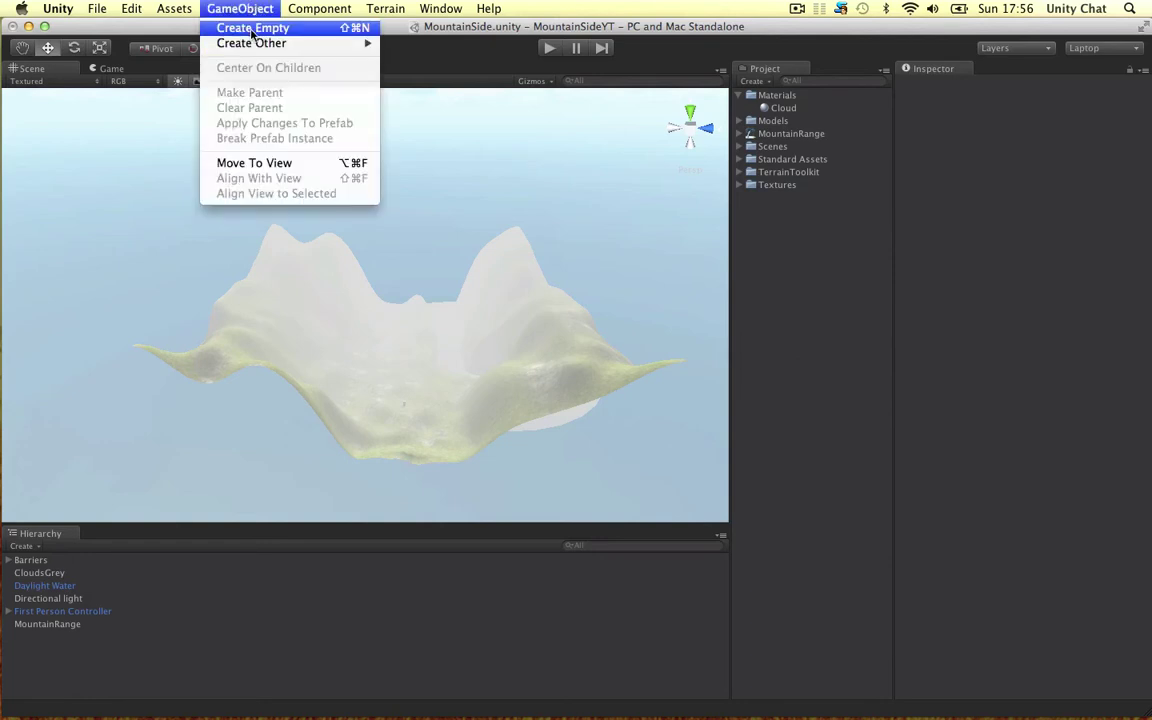
{"action": "mouse_move", "coordinate": [252, 41]}
{"action": "left_click", "coordinate": [448, 41]}
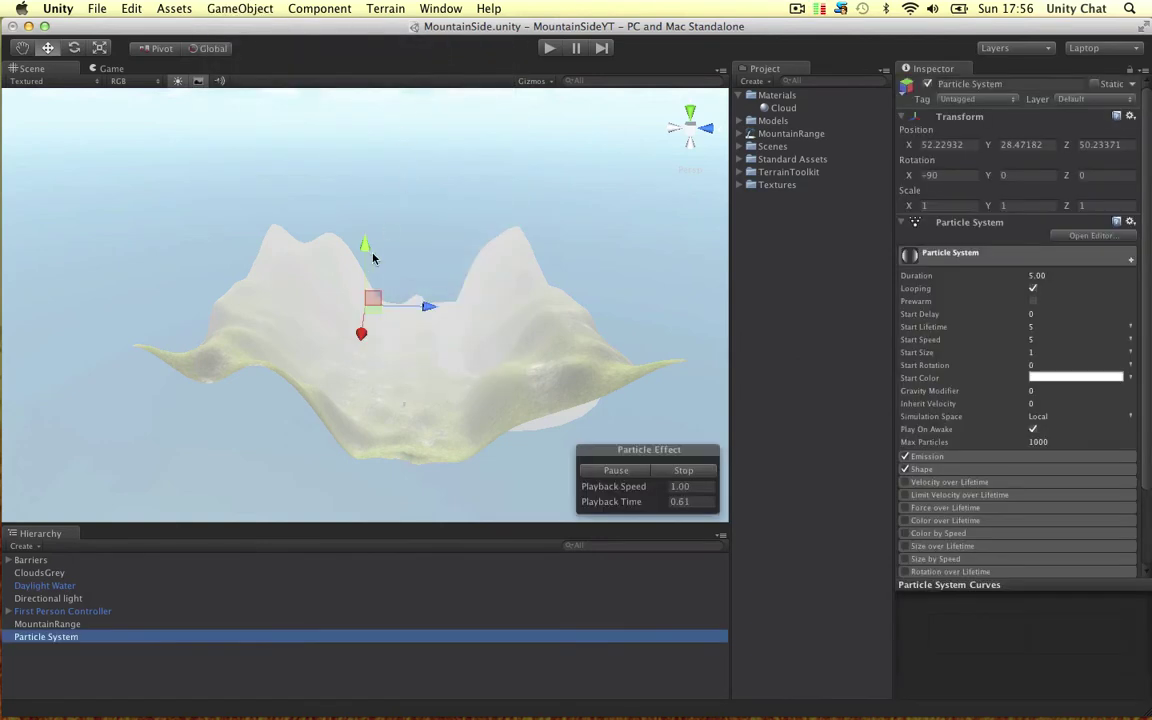
{"action": "left_click_drag", "start_coordinate": [369, 257], "coordinate": [365, 208]}
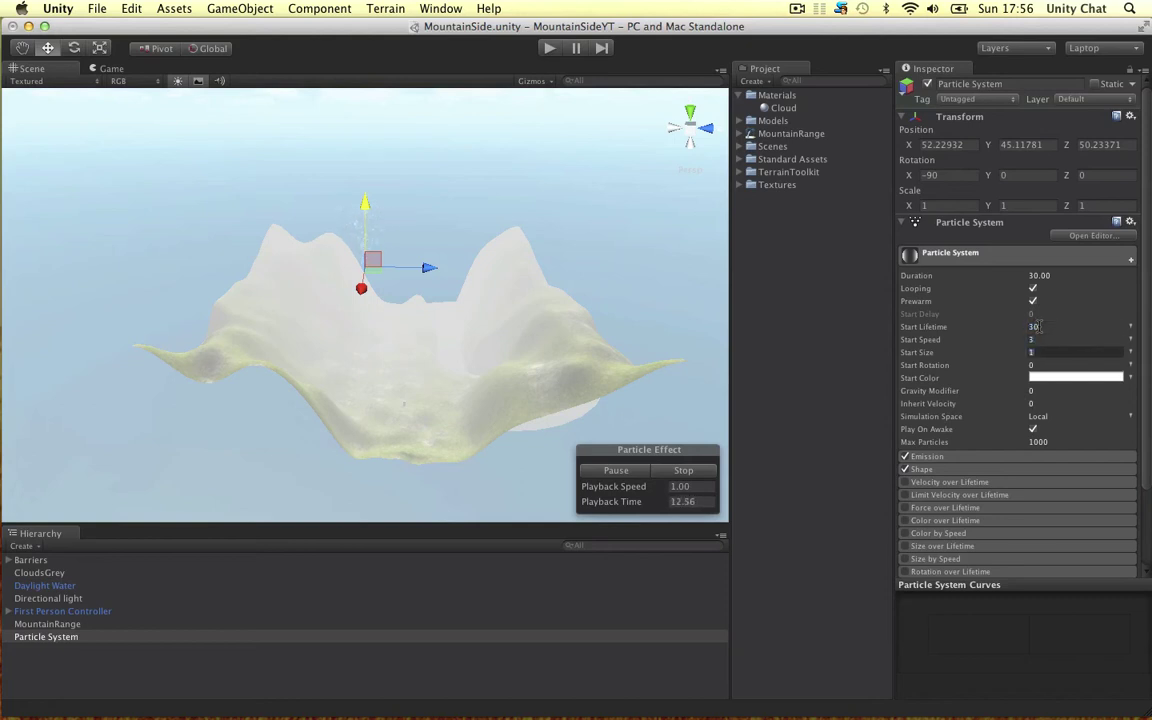
- Set the new particle system's duration to 30 with Prewarm, start lifetime to 30, start speed to 3 and start size to 80
{"action": "type", "text": "0"}
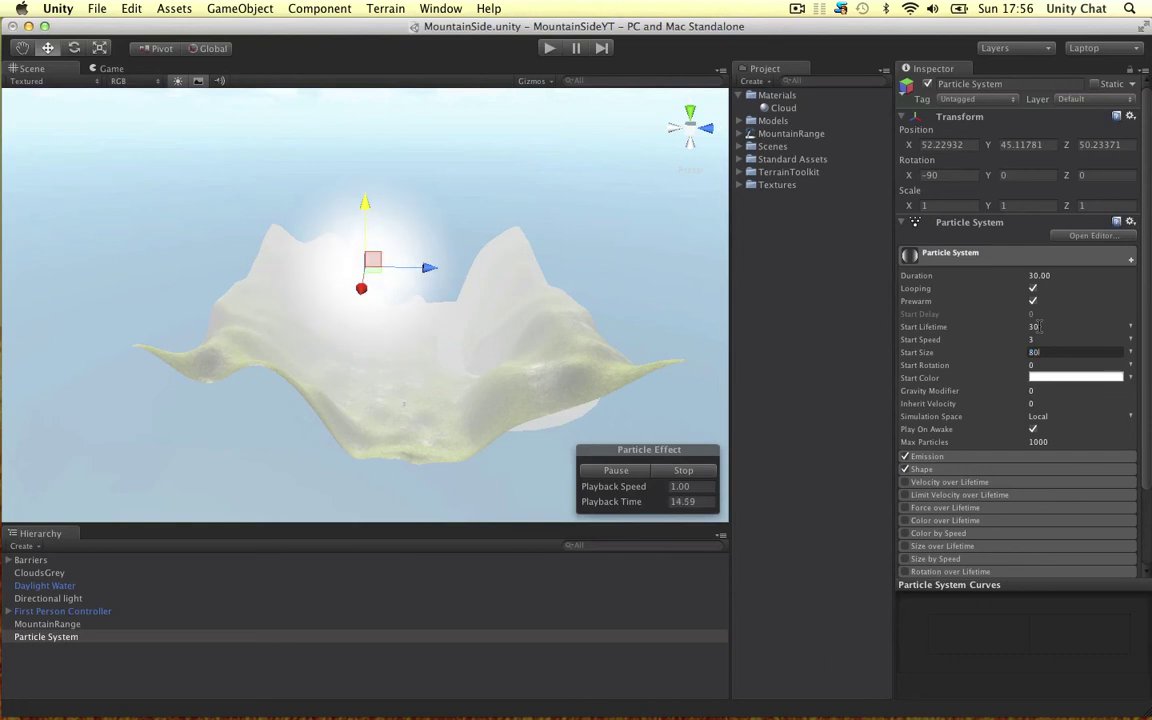
{"action": "key", "text": "Tab"}
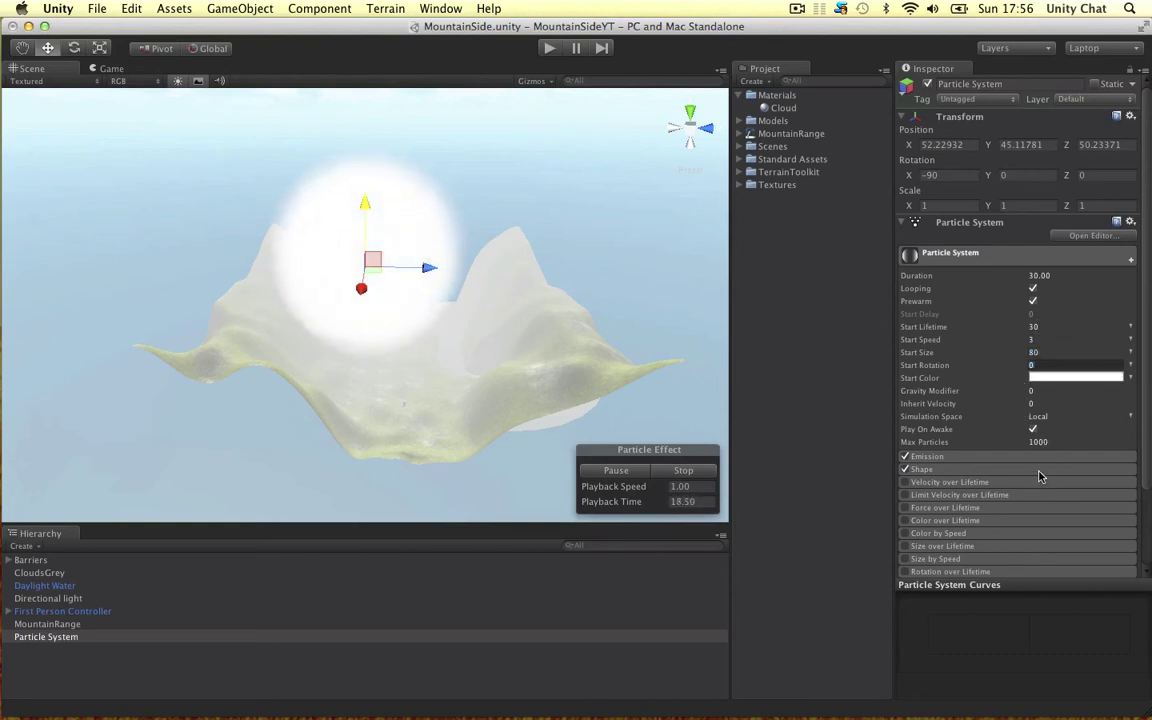
{"action": "left_click", "coordinate": [988, 256]}
- Set the particle system's emission rate to 4 and its shape to a box with X 30, Y 150 and Z 200
{"action": "left_click", "coordinate": [960, 272]}
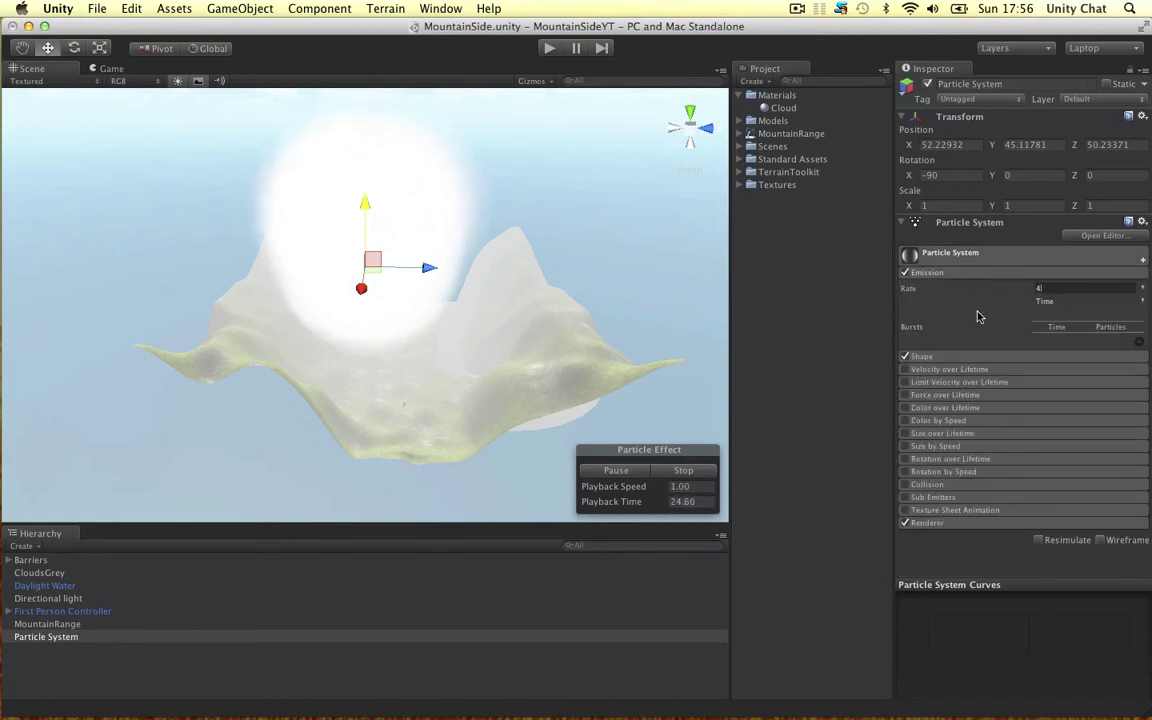
{"action": "left_click", "coordinate": [960, 272]}
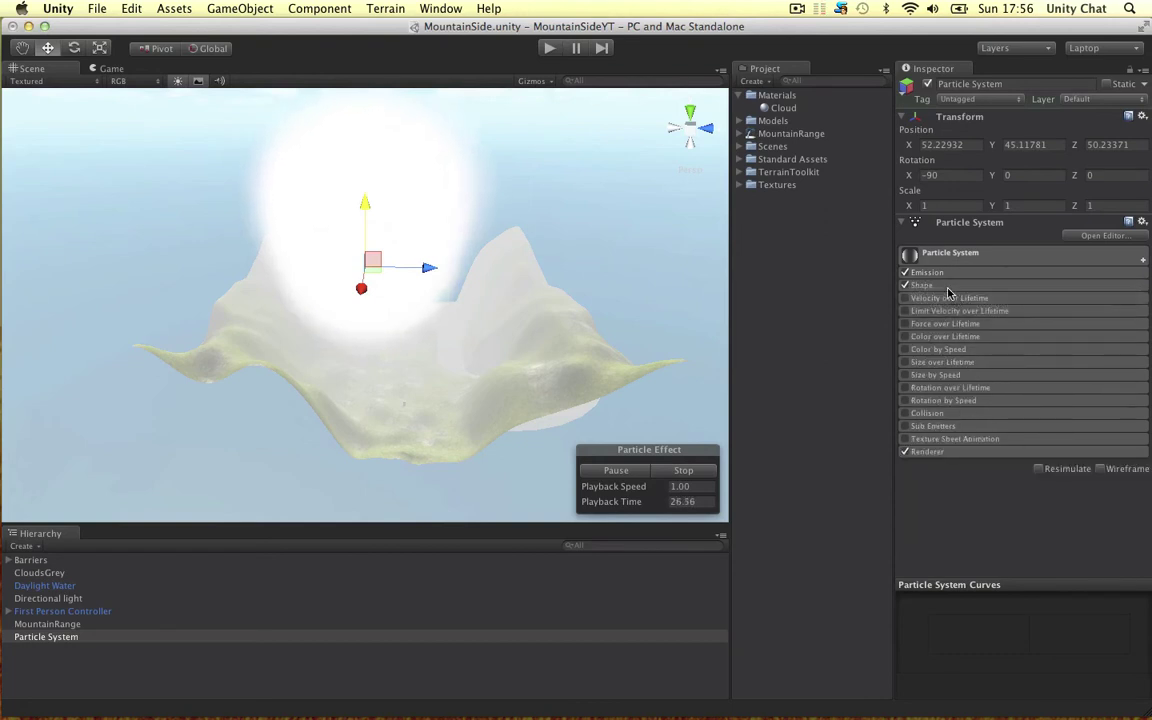
{"action": "left_click", "coordinate": [1000, 286]}
{"action": "left_click", "coordinate": [1026, 303]}
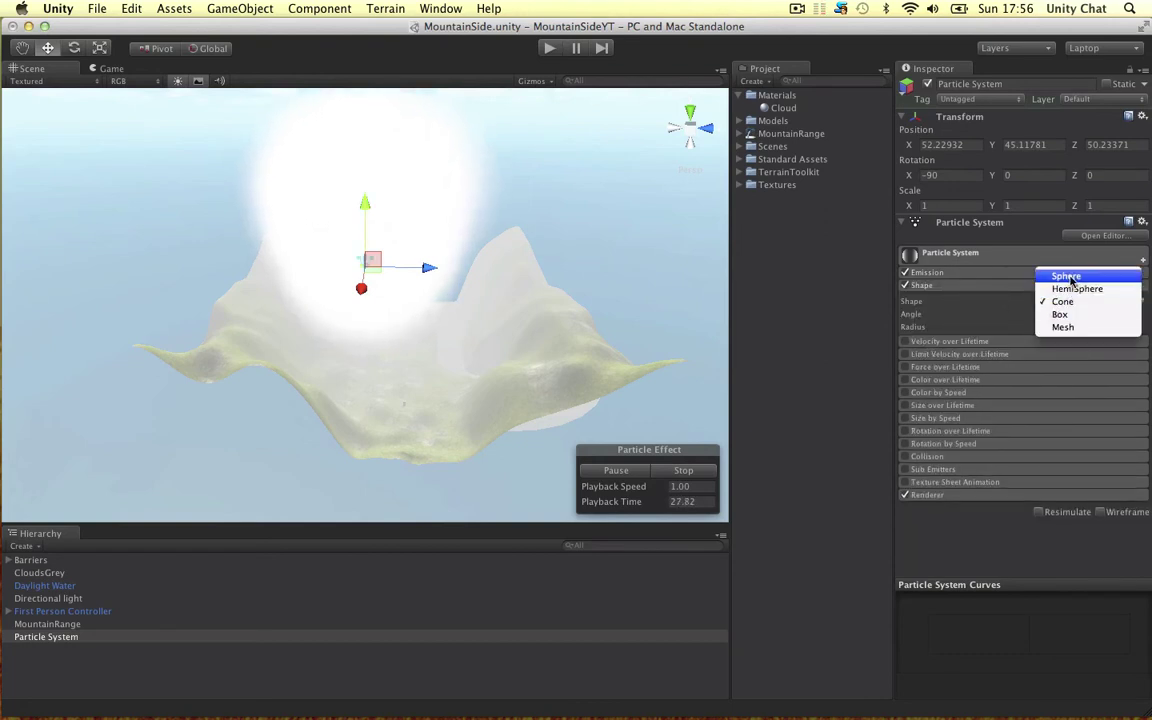
{"action": "left_click", "coordinate": [1062, 315]}
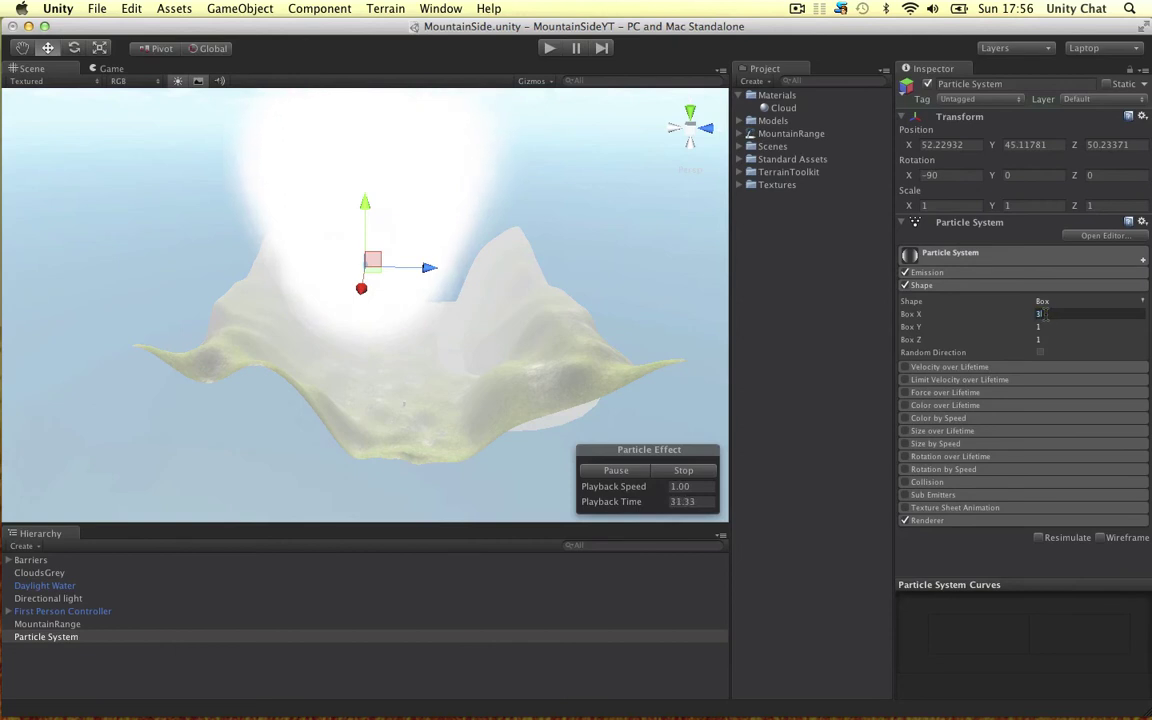
{"action": "type", "text": "150"}
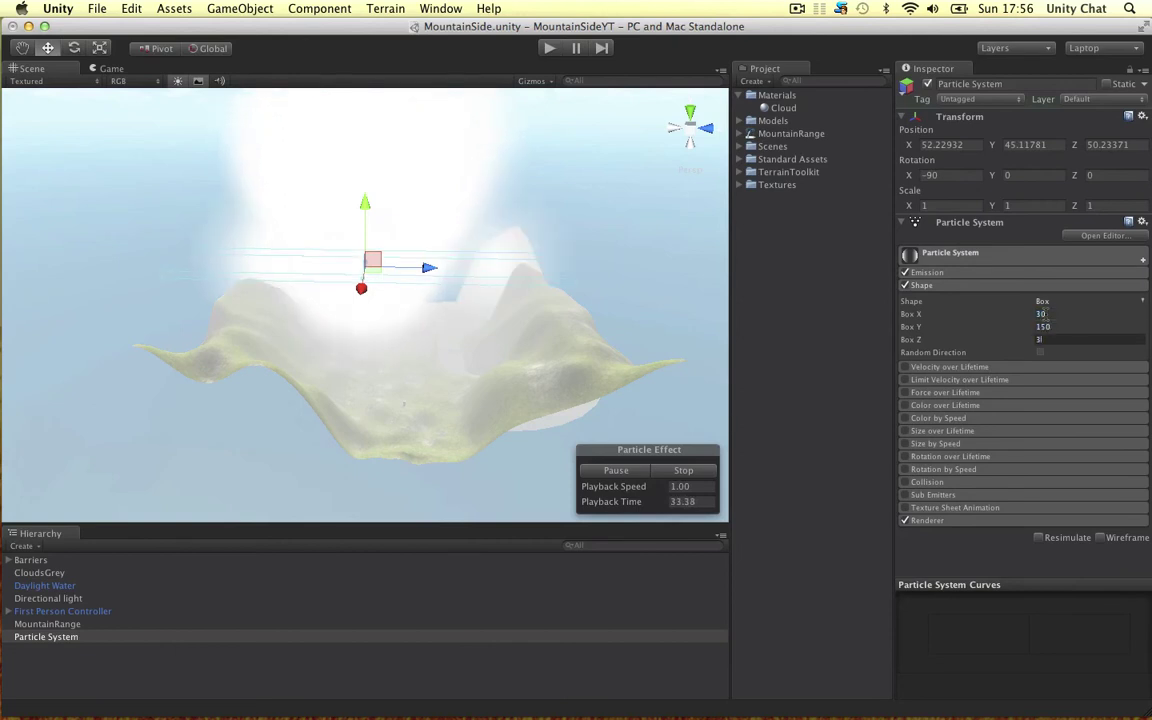
{"action": "key", "text": "Tab"}
{"action": "type", "text": "200"}
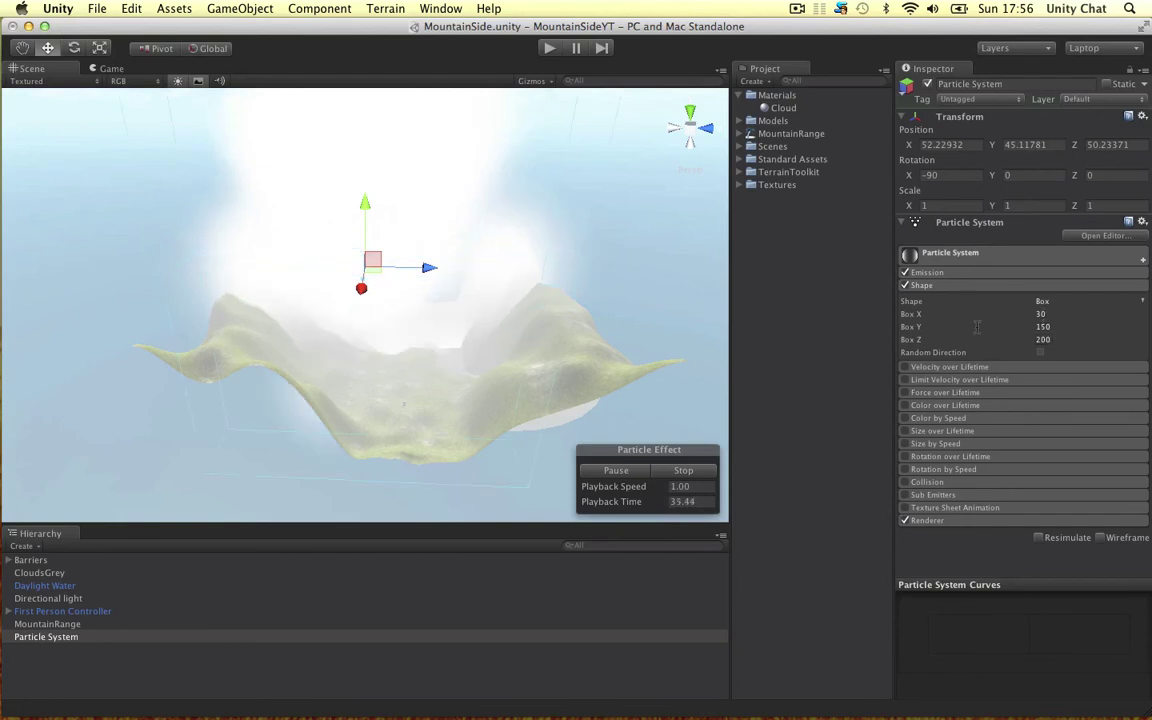
- Rotate the particle system so its emission box lies flat over the terrain, with rotation X 0, Y 90 and Z -90
{"action": "left_click_drag", "start_coordinate": [354, 298], "coordinate": [272, 306], "text": "alt"}
{"action": "key", "text": "e"}
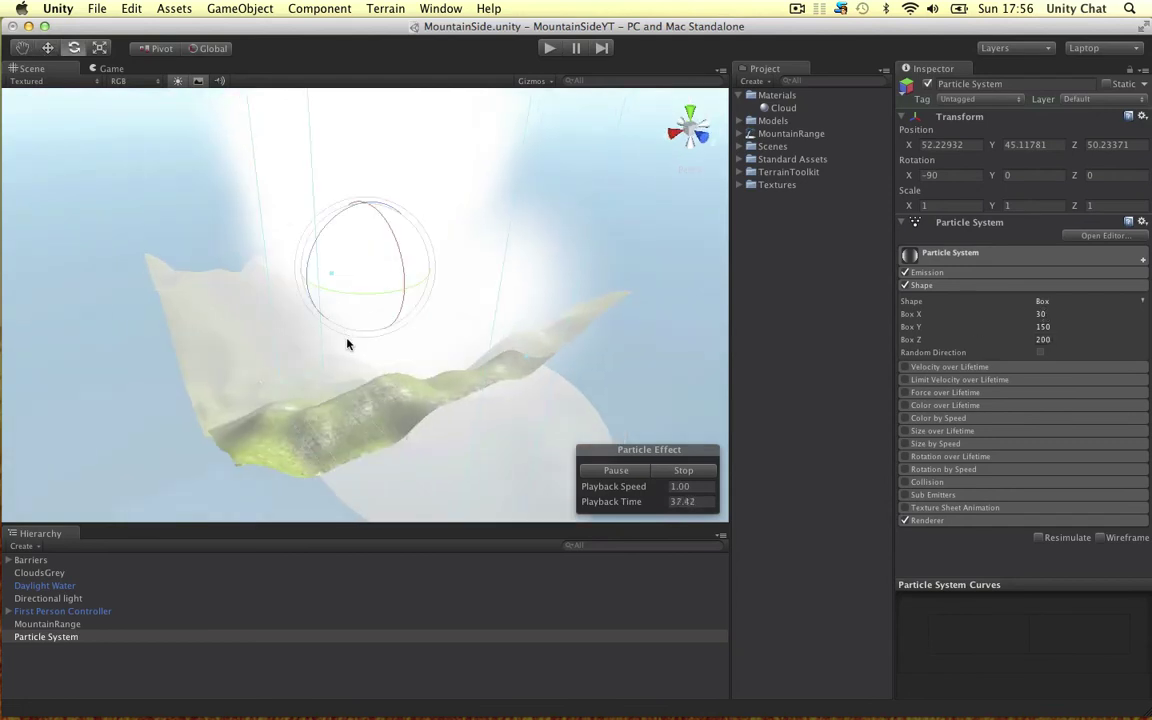
{"action": "left_click_drag", "start_coordinate": [335, 232], "coordinate": [210, 424]}
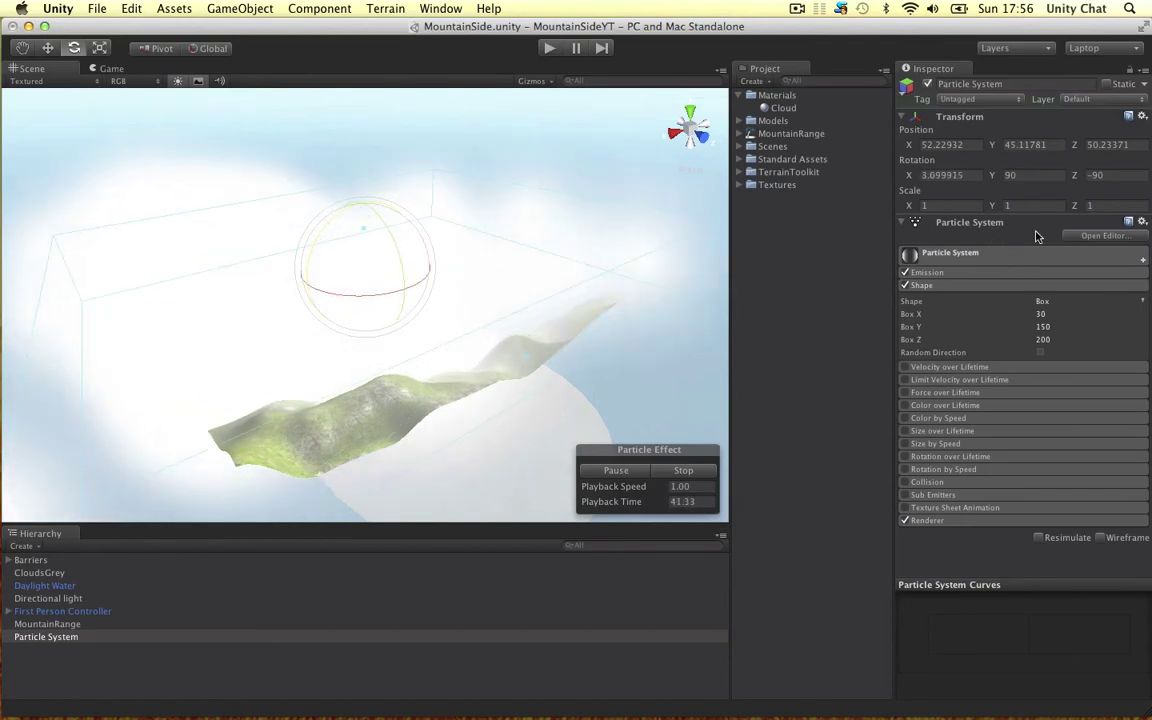
{"action": "type", "text": "0"}
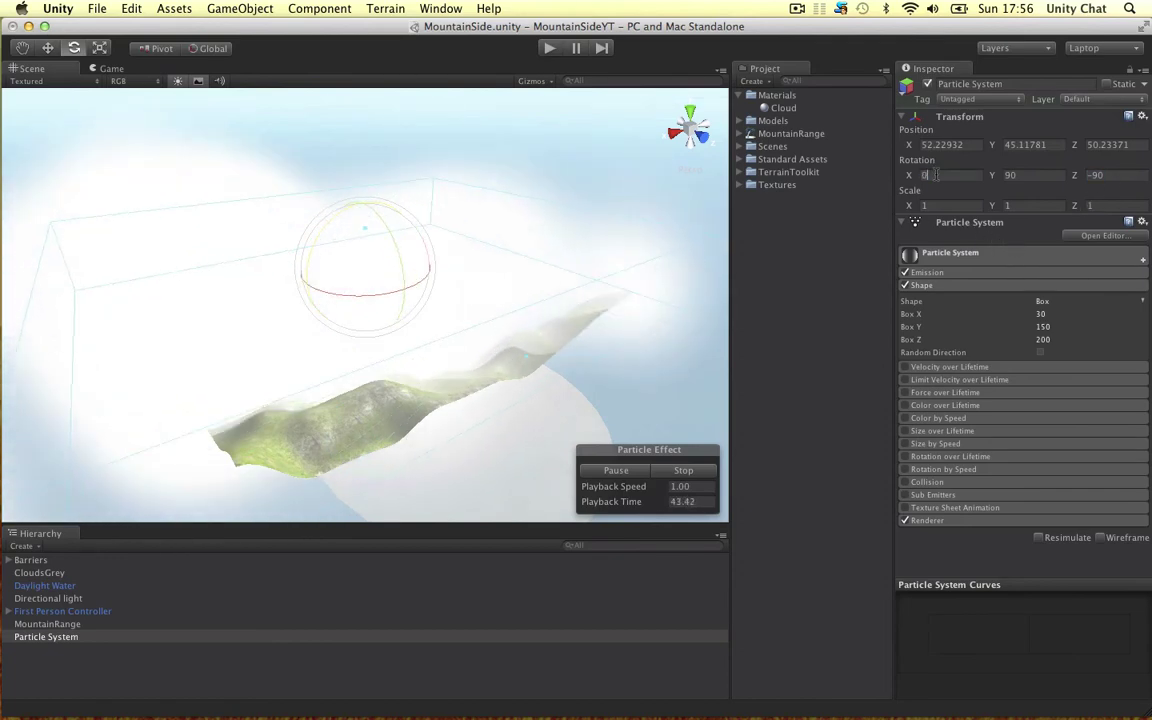
- Raise the particle system above the mountains to a Y position of about 63.3
{"action": "left_click_drag", "start_coordinate": [276, 188], "coordinate": [171, 331], "text": "alt"}
{"action": "left_click_drag", "start_coordinate": [237, 359], "coordinate": [247, 283], "text": "alt"}
{"action": "mouse_move", "coordinate": [367, 206]}
{"action": "left_mouse_down"}
{"action": "mouse_move", "coordinate": [368, 170]}
{"action": "mouse_move", "coordinate": [371, 188]}
{"action": "left_mouse_up"}
{"action": "left_click", "coordinate": [967, 292]}
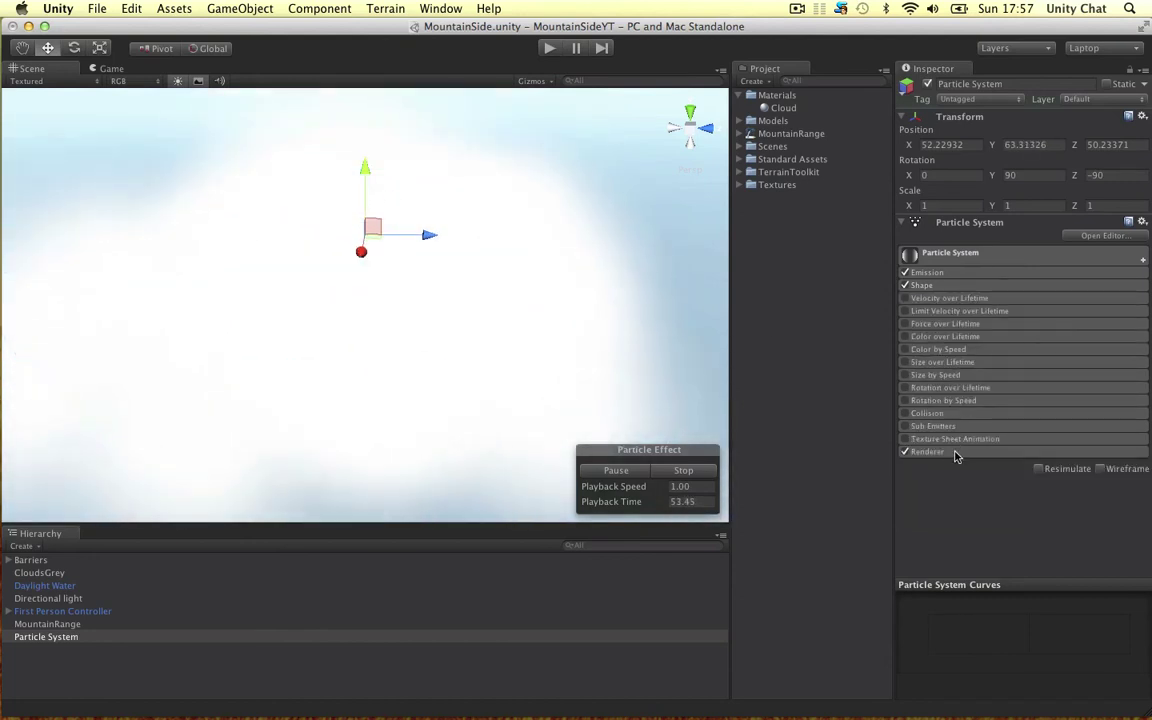
- Examine the renderer settings, restart the particle simulation, and play-test the scene to check the clouds from the ground
{"action": "left_click", "coordinate": [956, 452]}
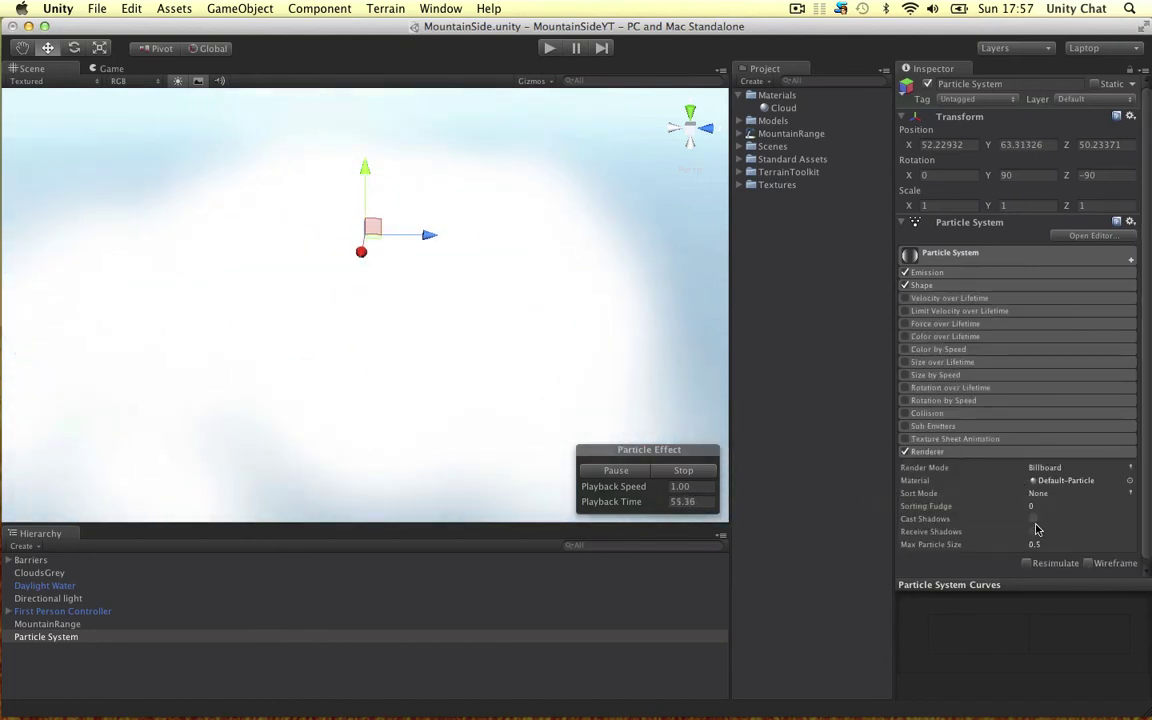
{"action": "left_click", "coordinate": [684, 471]}
{"action": "left_click", "coordinate": [612, 471]}
{"action": "left_click_drag", "start_coordinate": [539, 337], "coordinate": [554, 254], "text": "alt"}
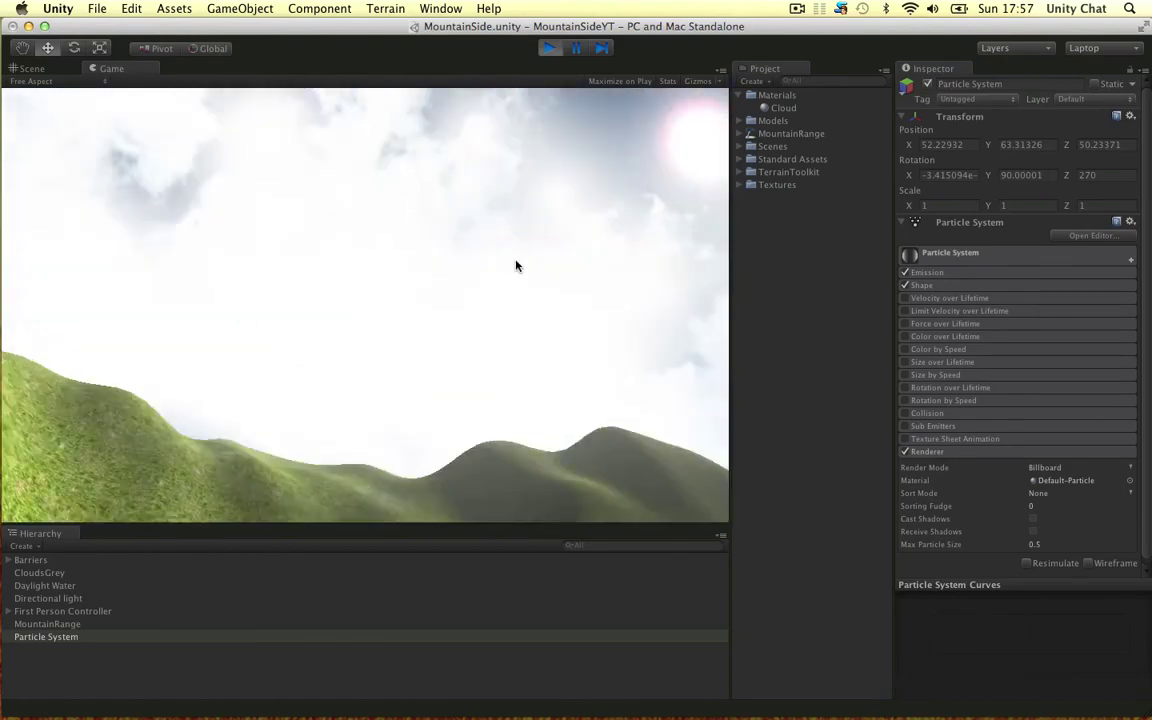
{"action": "key", "text": "w"}
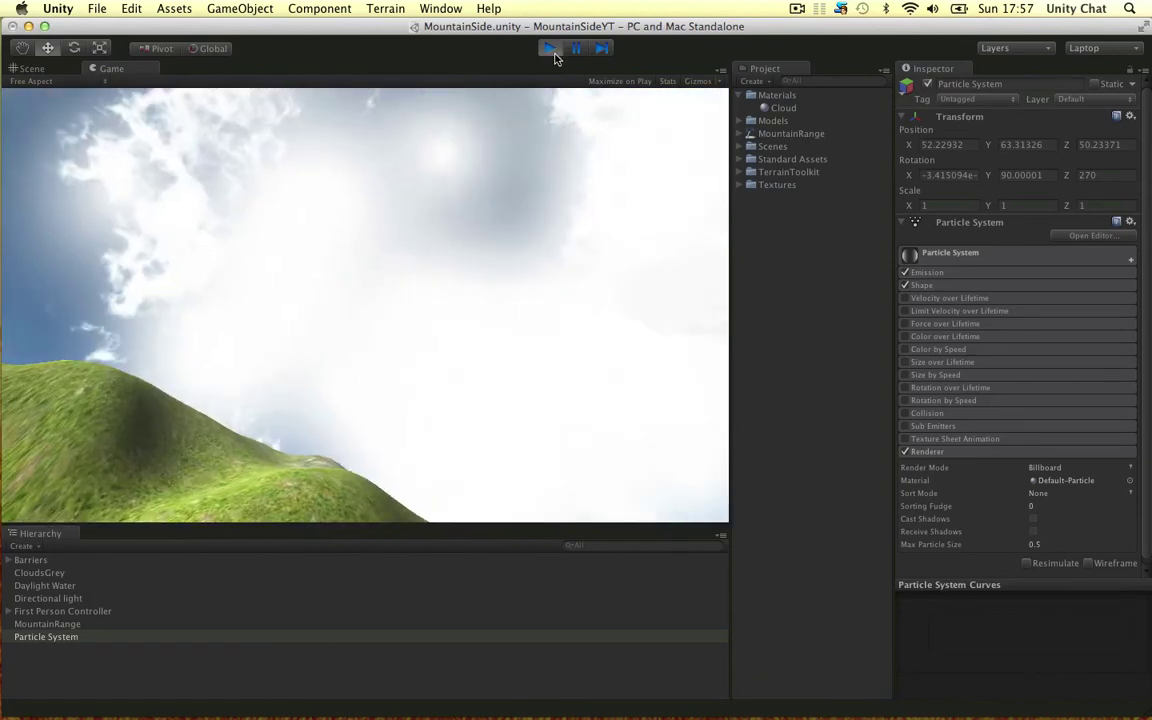
{"action": "left_click", "coordinate": [549, 47]}
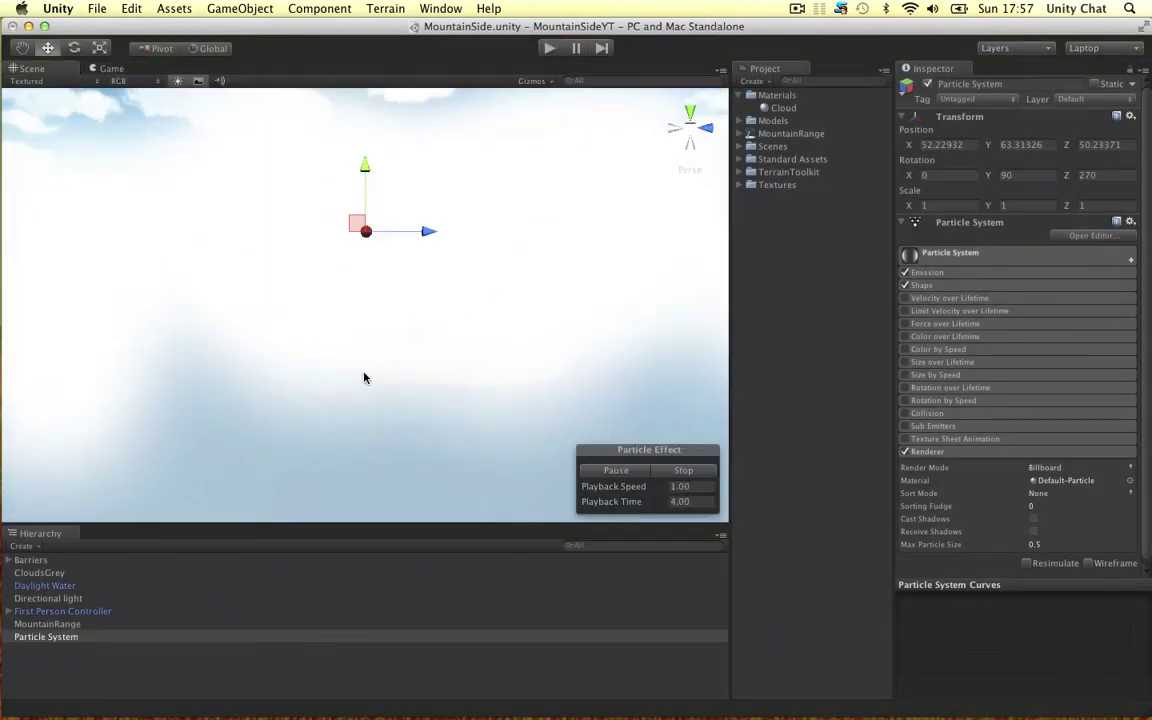
- Rename the new particle system as Clouds
{"action": "left_click", "coordinate": [31, 638]}
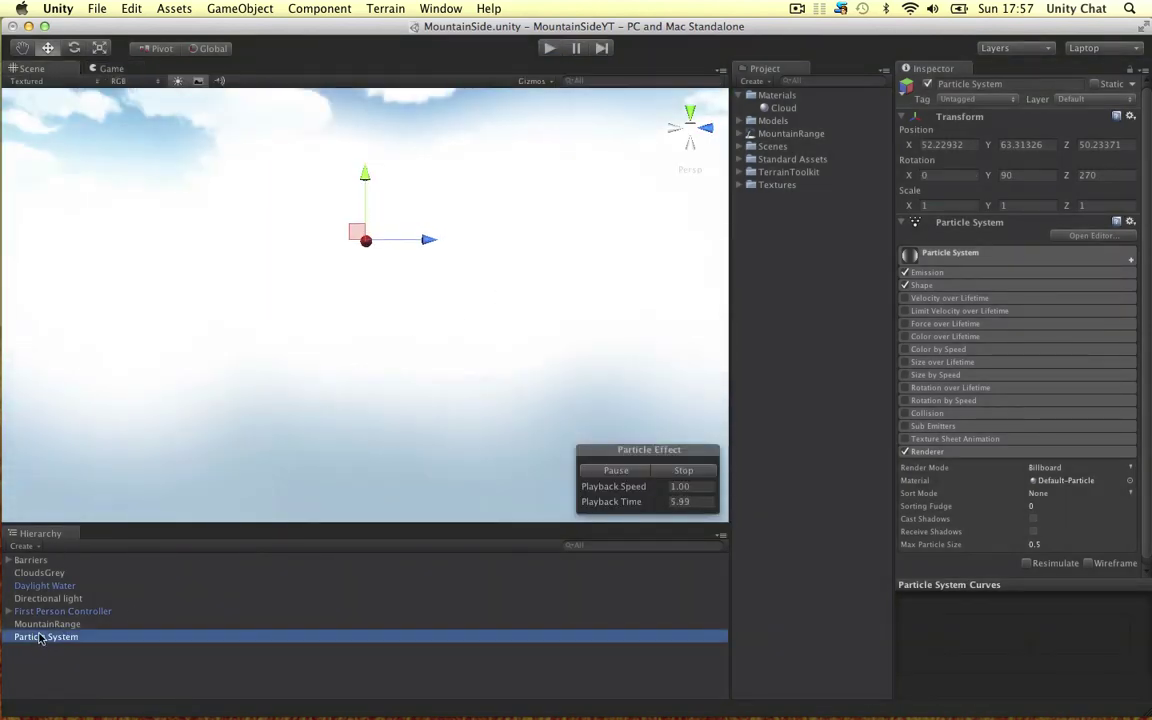
{"action": "key", "text": "Return"}
{"action": "type", "text": "Clouds"}
{"action": "key", "text": "Return"}
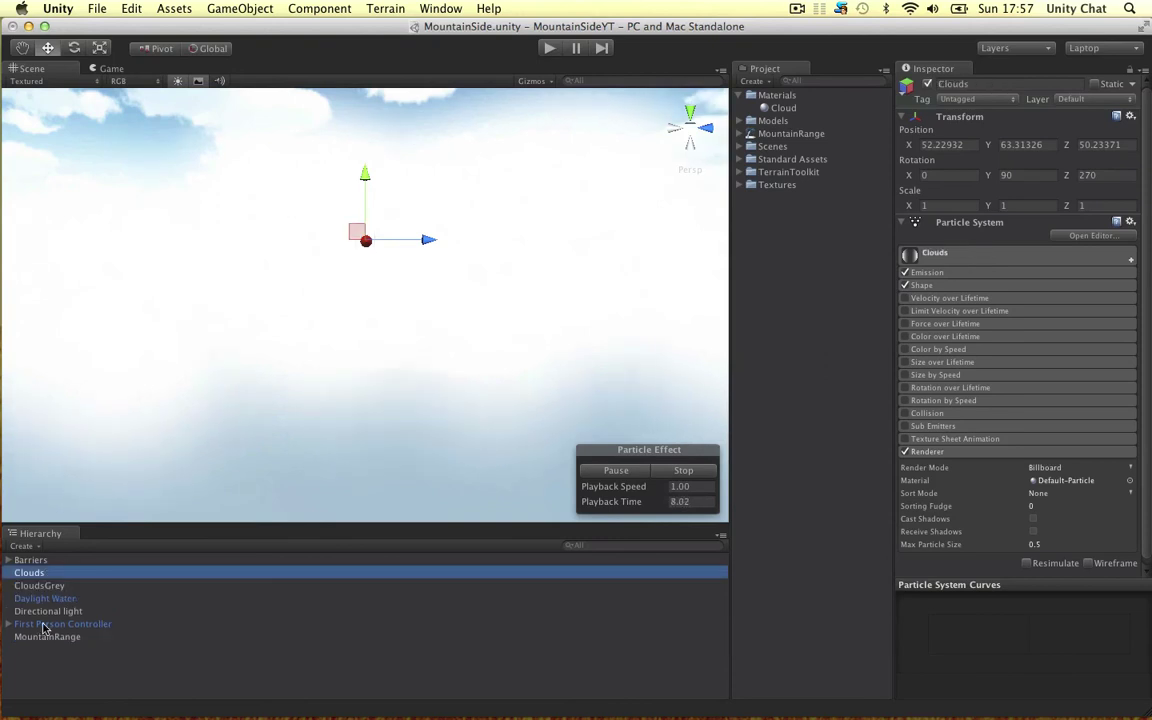
- Lower the Clouds emitter over the valley to a Y position of about 55.2
{"action": "left_click_drag", "start_coordinate": [373, 188], "coordinate": [344, 163], "text": "alt"}
{"action": "scroll", "coordinate": [381, 226], "scroll_direction": "down", "scroll_amount": 2}
{"action": "scroll", "coordinate": [373, 229], "scroll_direction": "up", "scroll_amount": 1}
{"action": "scroll", "coordinate": [373, 234], "scroll_direction": "up", "scroll_amount": 1}
{"action": "scroll", "coordinate": [438, 236], "scroll_direction": "up", "scroll_amount": 3}
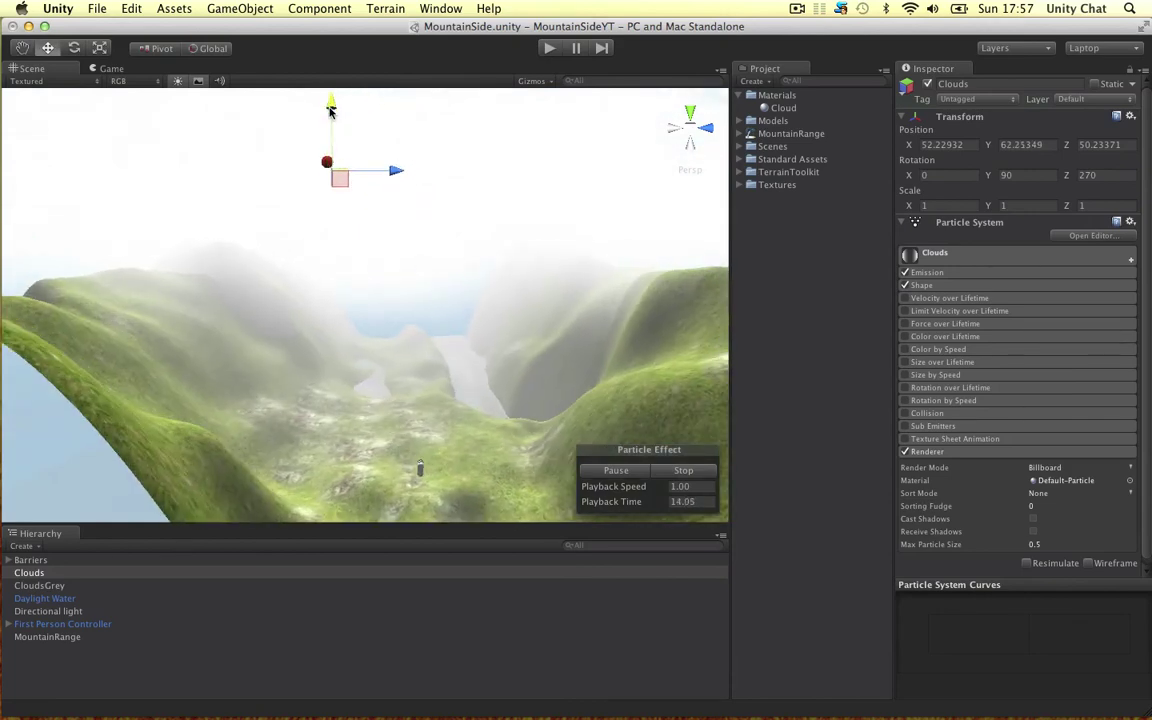
{"action": "left_click_drag", "start_coordinate": [330, 116], "coordinate": [332, 149]}
{"action": "scroll", "coordinate": [450, 232], "scroll_direction": "down", "scroll_amount": 3}
{"action": "left_click_drag", "start_coordinate": [499, 226], "coordinate": [590, 270], "text": "alt"}
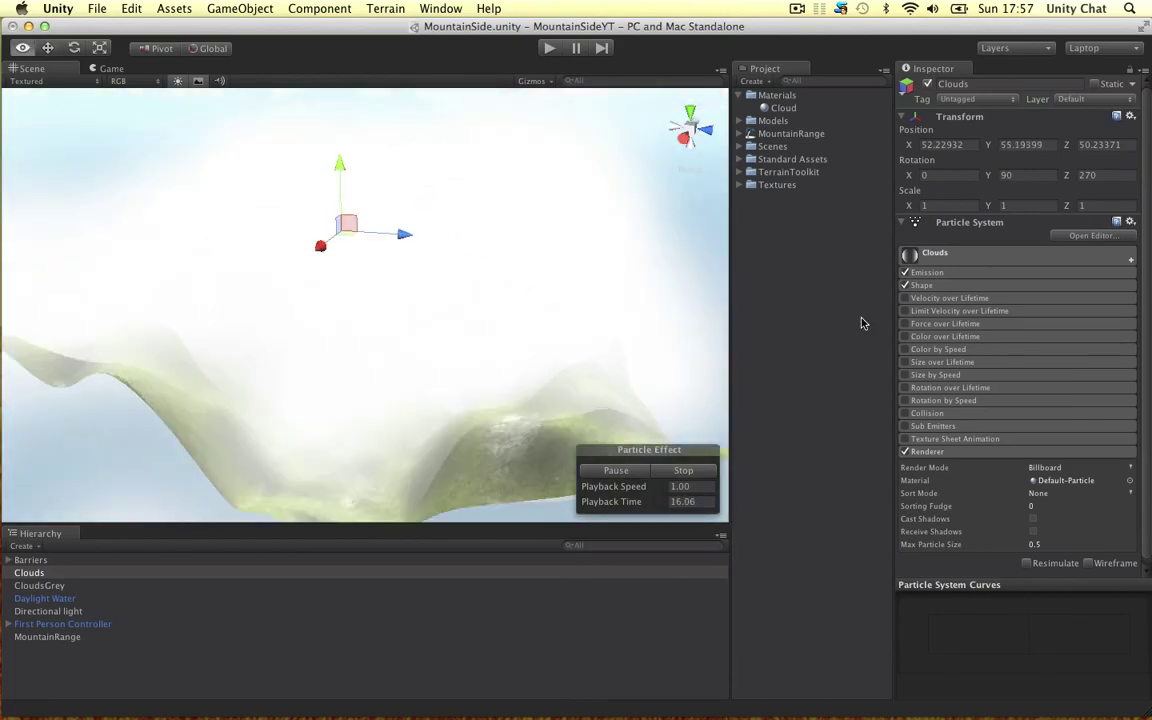
- Set the Y size of the Clouds emission box to 200
{"action": "left_click", "coordinate": [925, 286]}
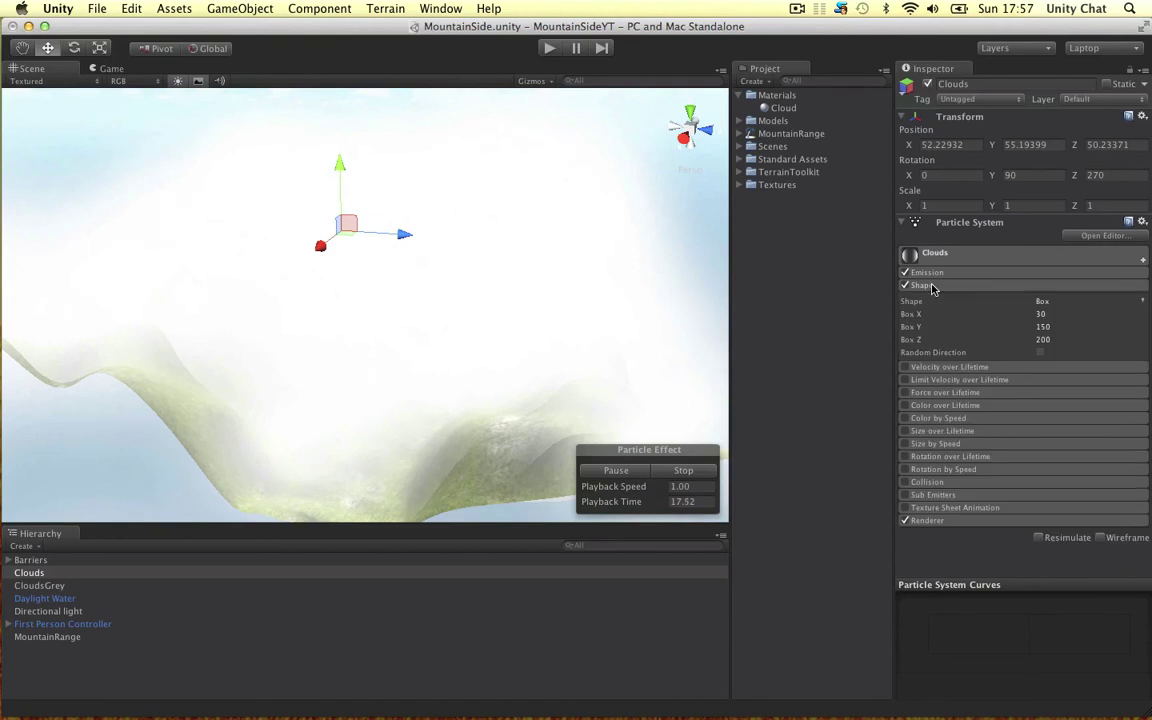
{"action": "left_click", "coordinate": [1053, 325]}
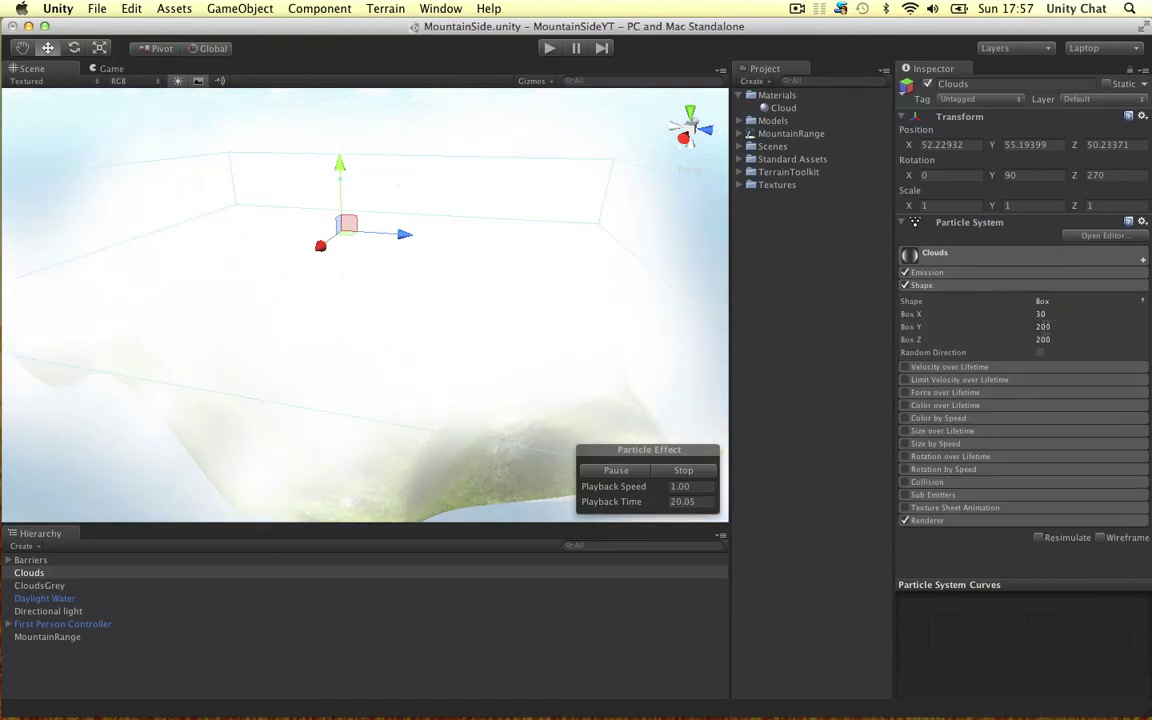
{"action": "left_click", "coordinate": [935, 272]}
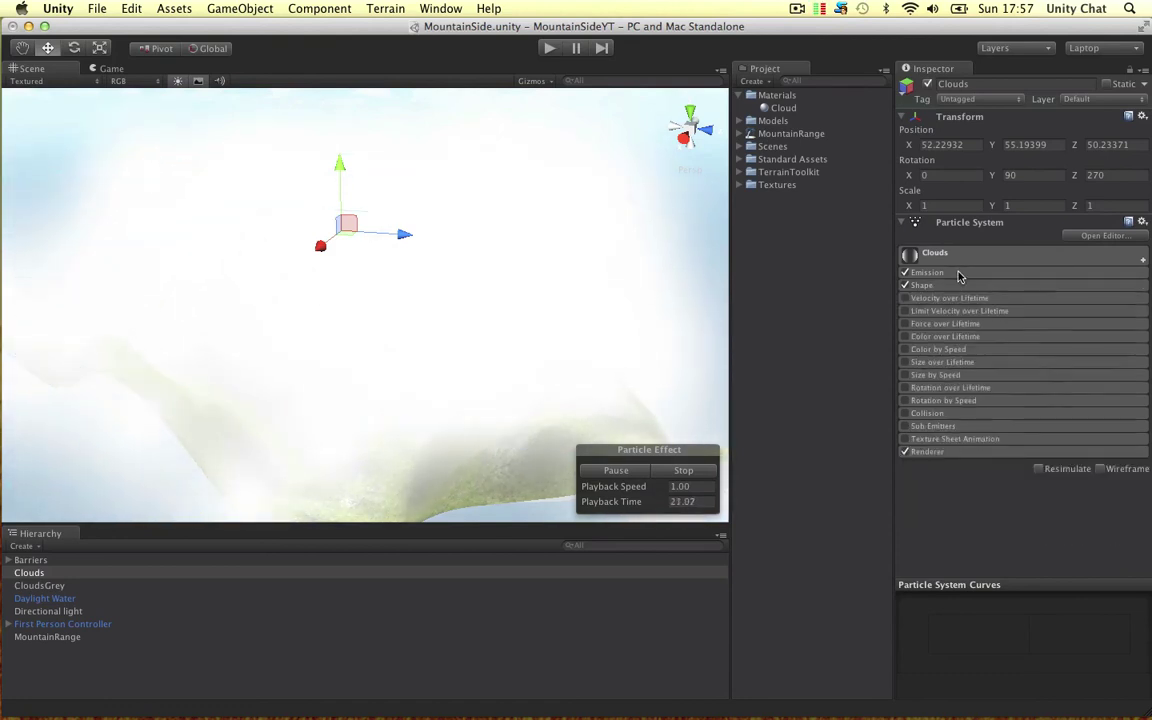
- Lower the Clouds start color's alpha to roughly two thirds opacity and run the game to preview the sky
{"action": "left_click", "coordinate": [1020, 254]}
{"action": "left_click", "coordinate": [1041, 378]}
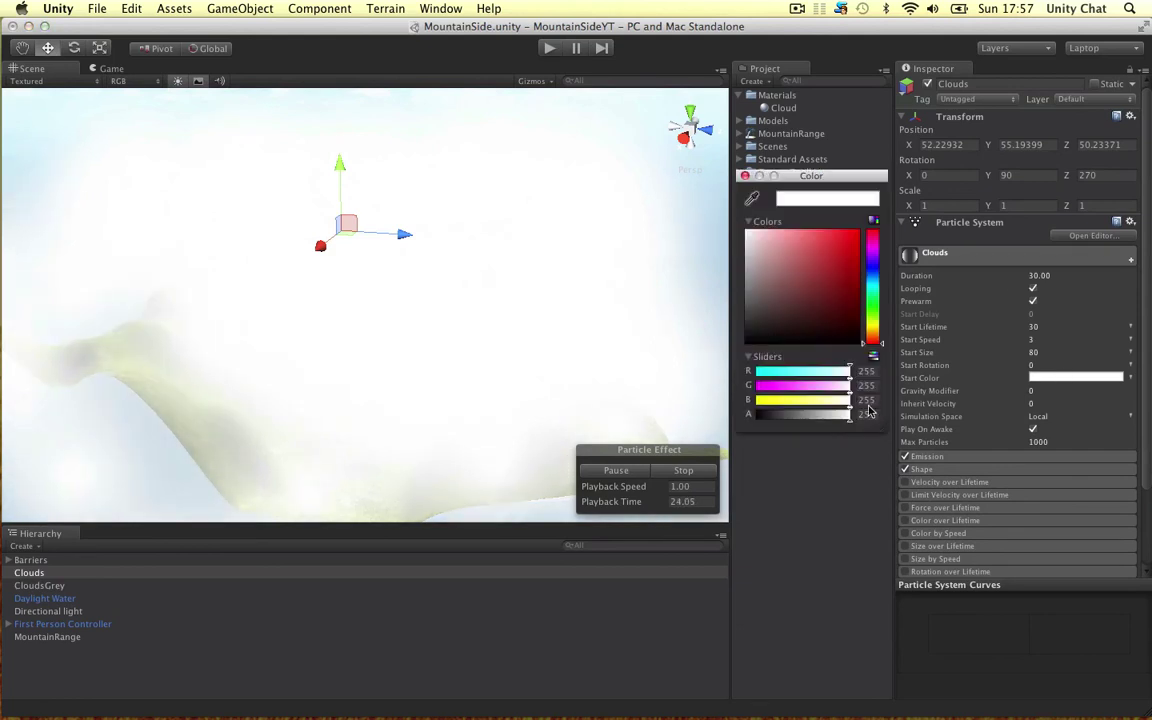
{"action": "left_click", "coordinate": [745, 175]}
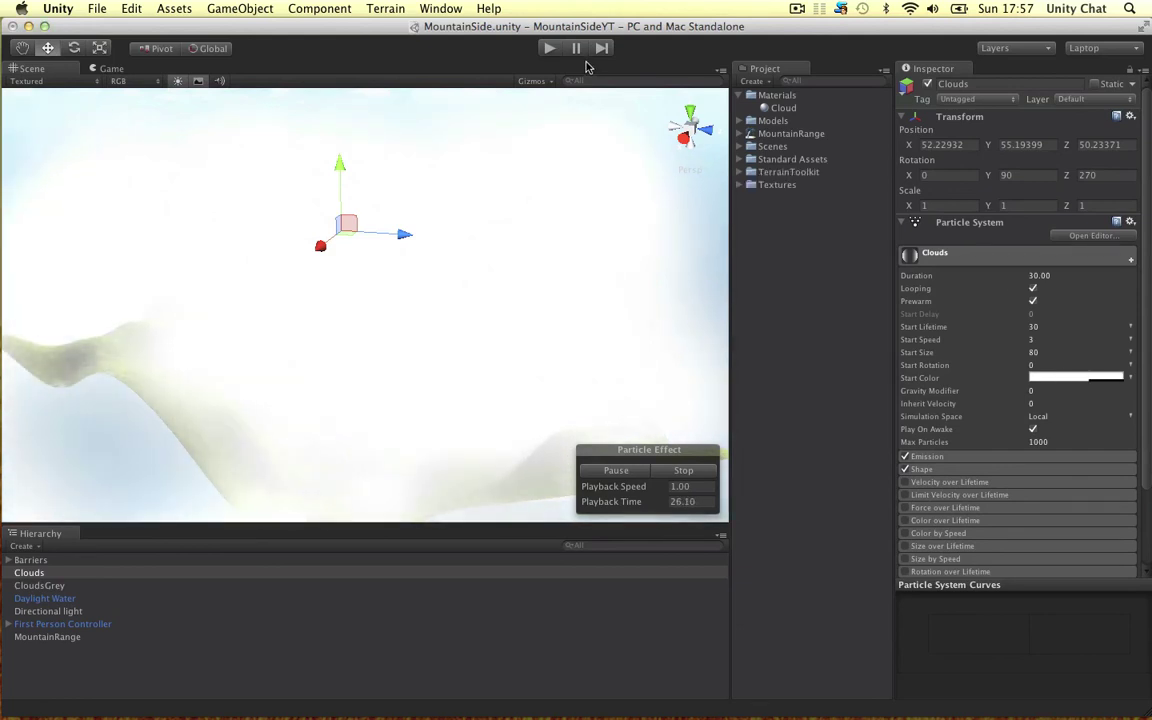
{"action": "left_click", "coordinate": [551, 47]}
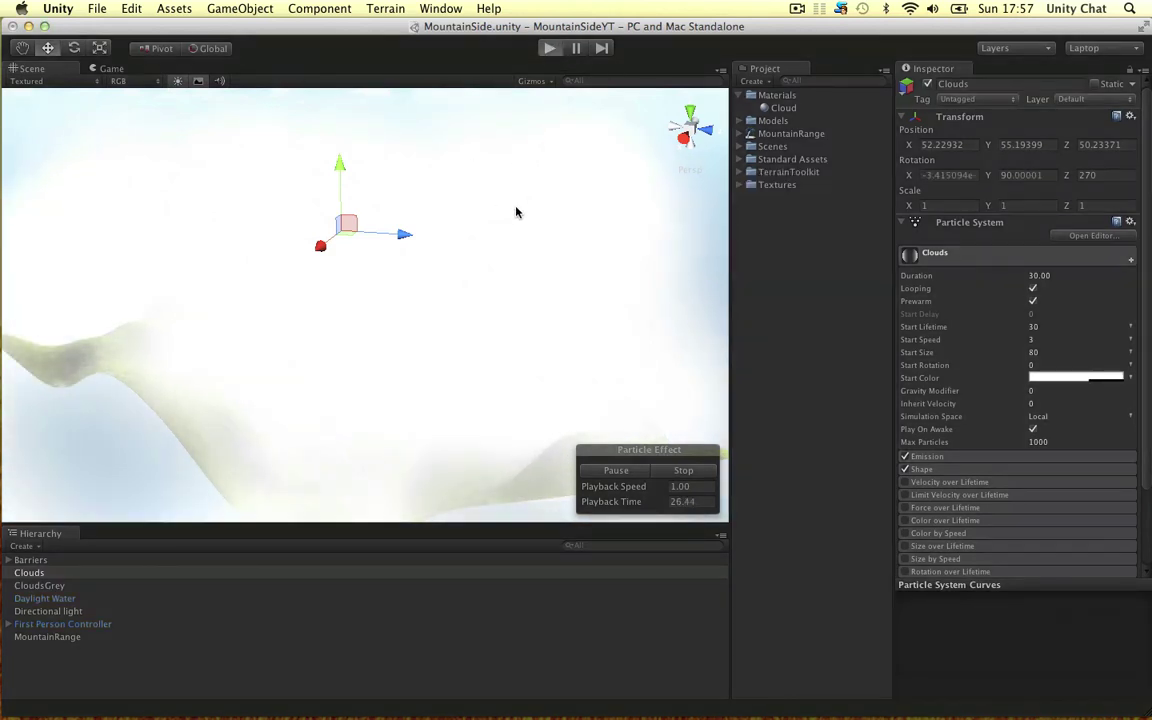
{"action": "key", "text": "super+p"}
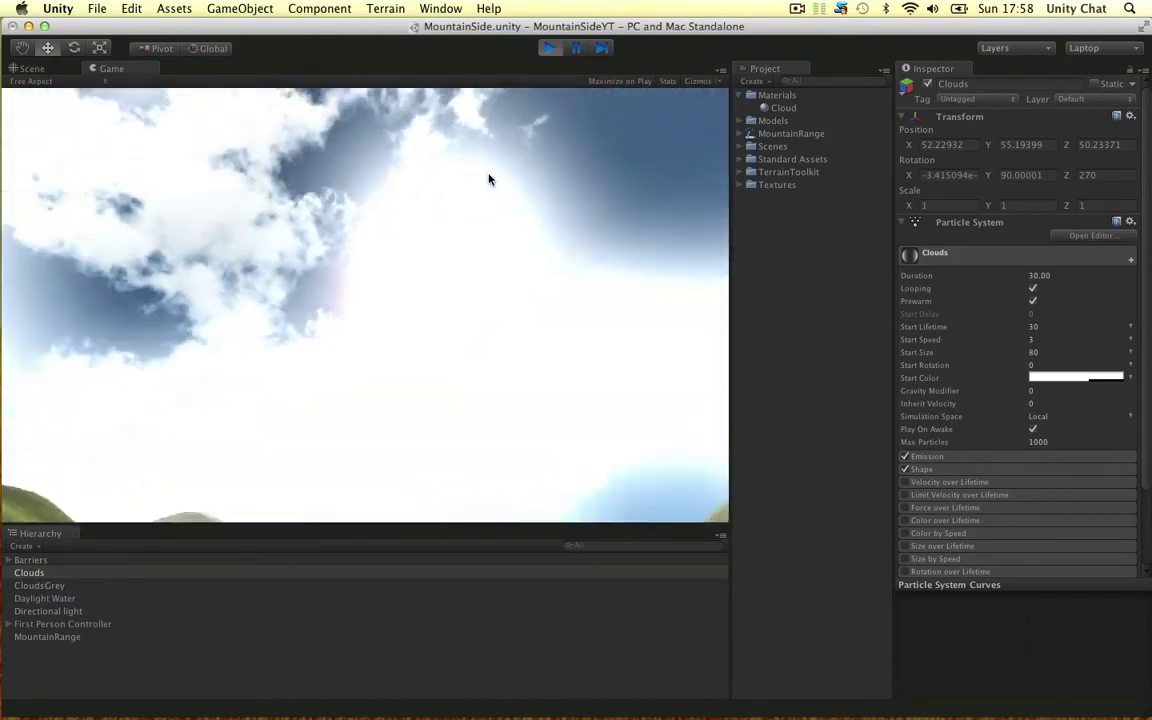